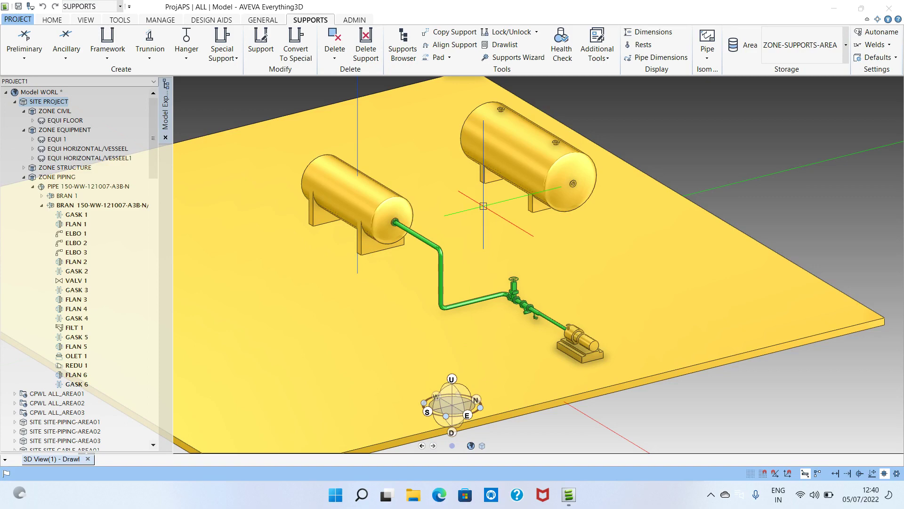
# - Choose the SUPPORTS discipline for working on the pipe between the horizontal vessel and the pump
pyautogui.scroll(5, 484, 207)
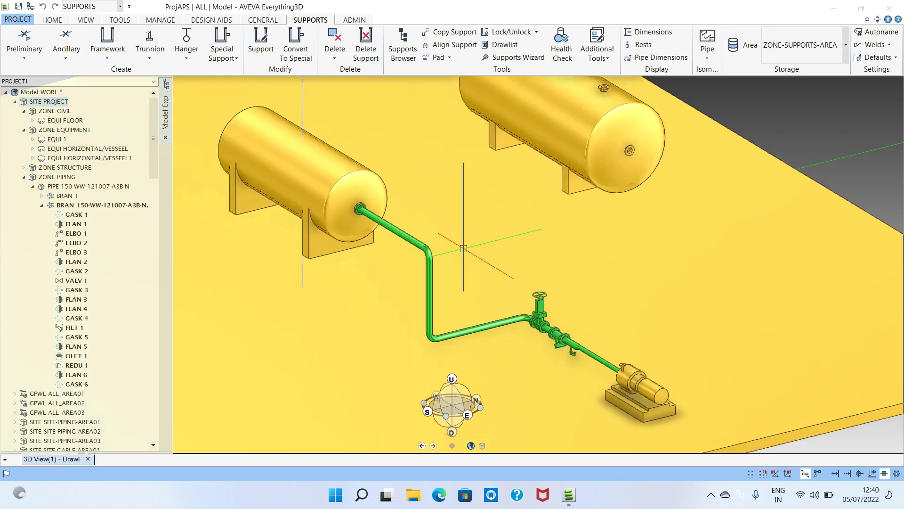
pyautogui.scroll(-5, 607, 268)
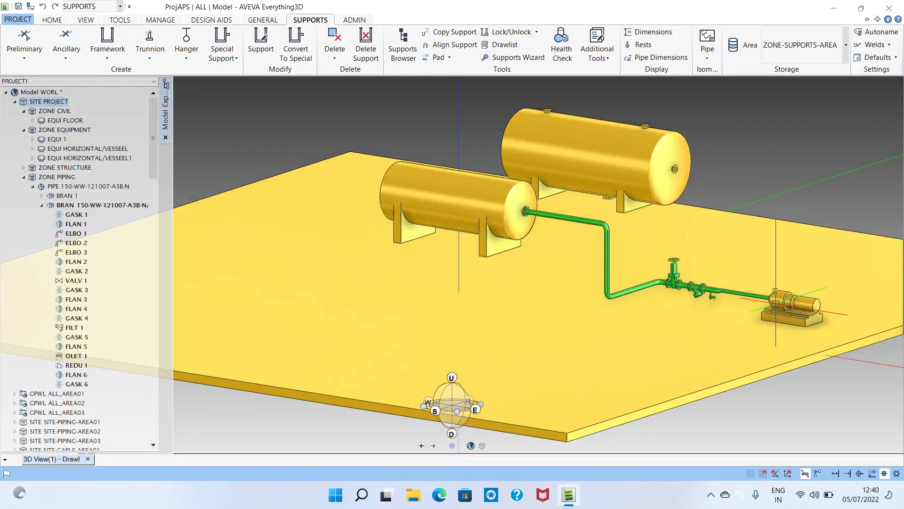
pyautogui.moveTo(749, 301); pyautogui.dragTo(725, 312, button='middle')
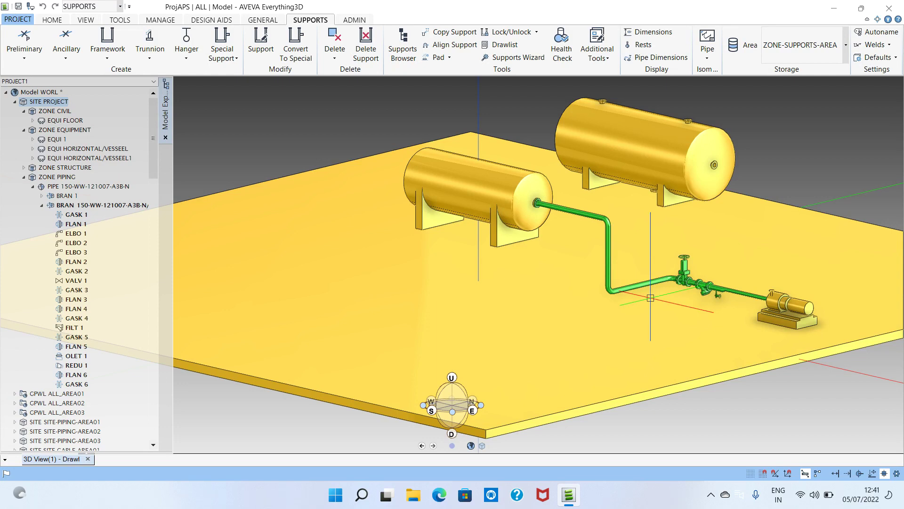
pyautogui.keyDown('shift'); pyautogui.moveTo(650, 298); pyautogui.dragTo(555, 336, button='middle'); pyautogui.keyUp('shift')
pyautogui.scroll(5, 555, 336)
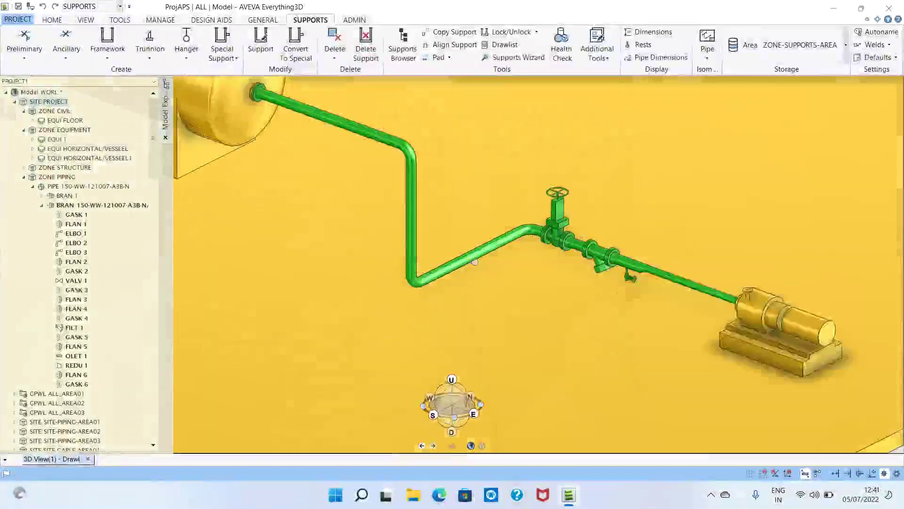
pyautogui.keyDown('shift'); pyautogui.moveTo(475, 262); pyautogui.dragTo(489, 235, button='middle'); pyautogui.keyUp('shift')
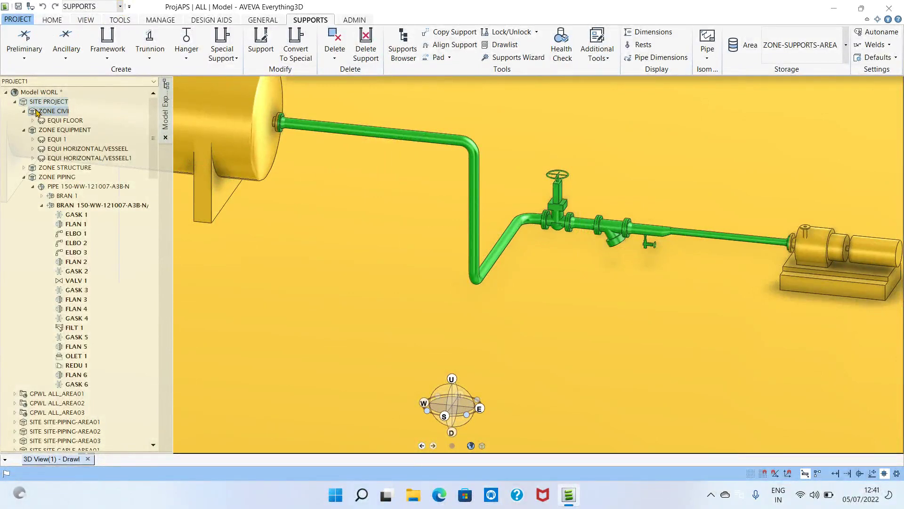
pyautogui.click(120, 6)
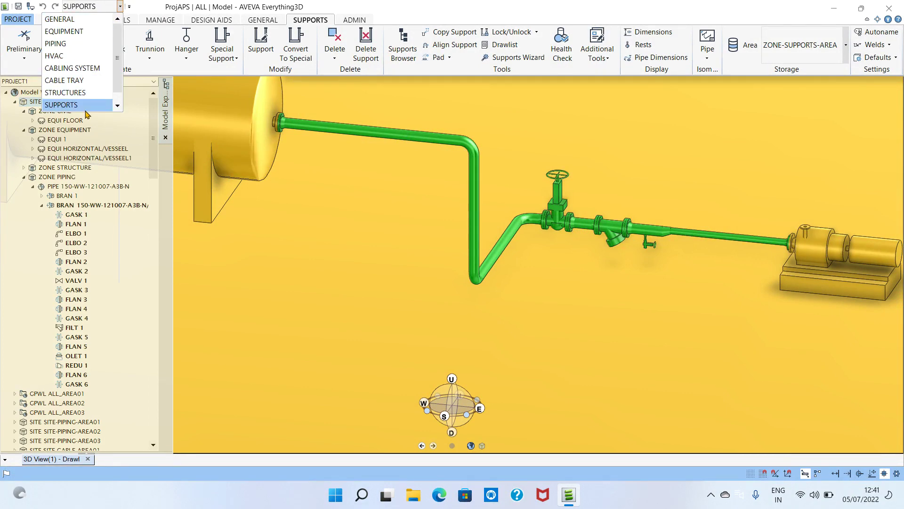
pyautogui.click(61, 105)
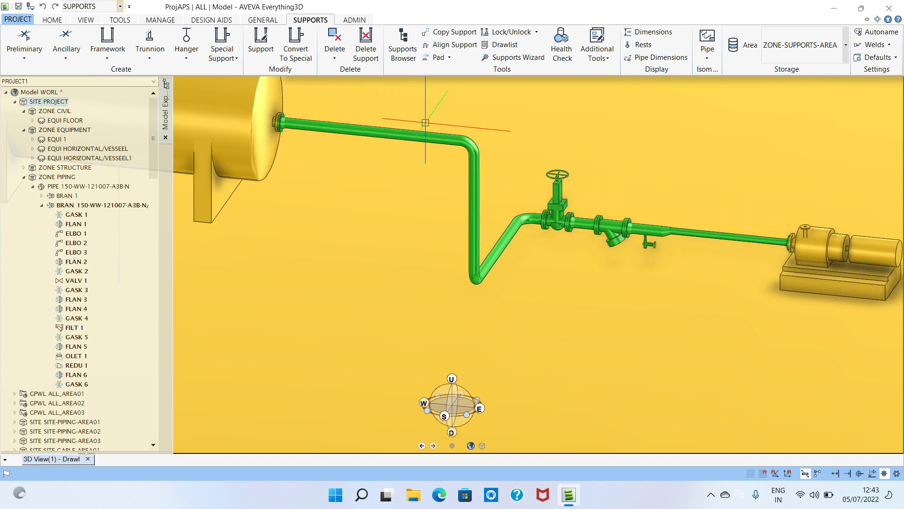
# - Select the upper elbow ELBO 1 of the pipe branch 150-WW-121007-A3B-N as the current element
pyautogui.click(462, 140)
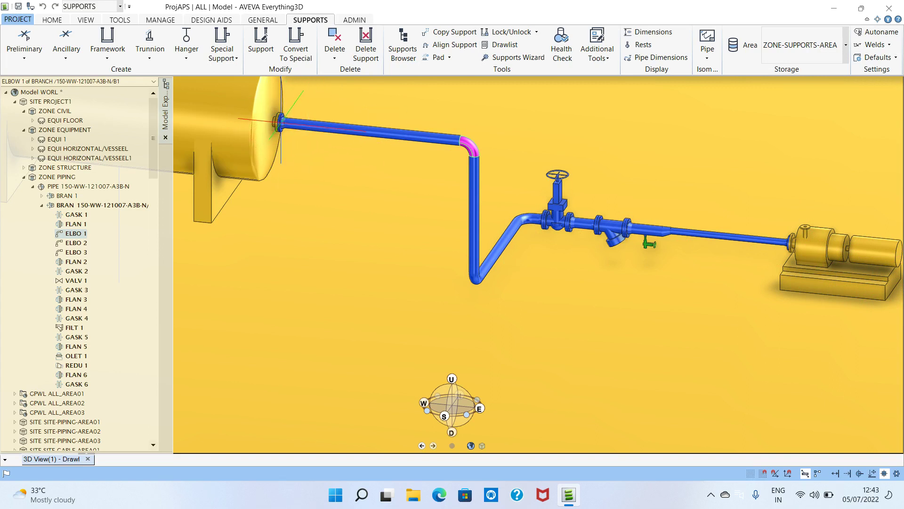
pyautogui.click(76, 223)
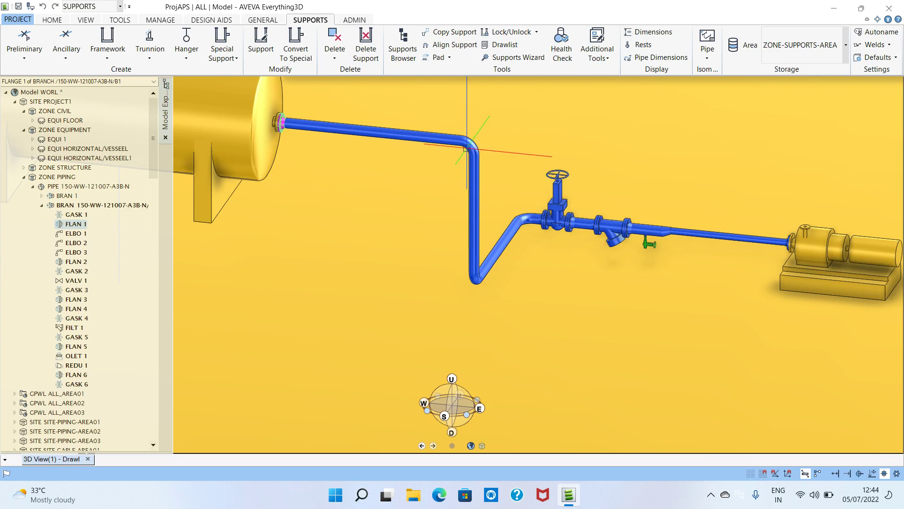
pyautogui.click(467, 144)
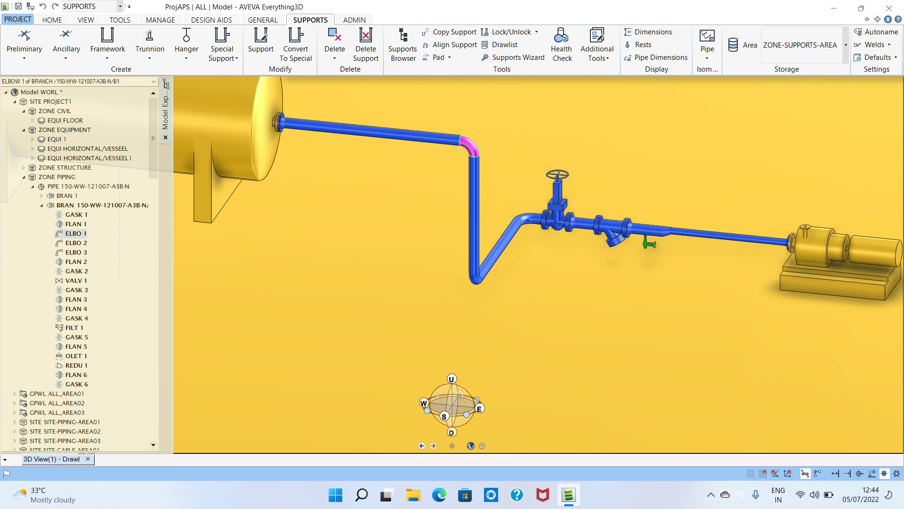
# - Switch to Excel, copy the SHOW!!AIDCE ARROW command from cell A10 of the E3D COMMANDS sheet, and return to AVEVA Everything3D
pyautogui.click(880, 6)
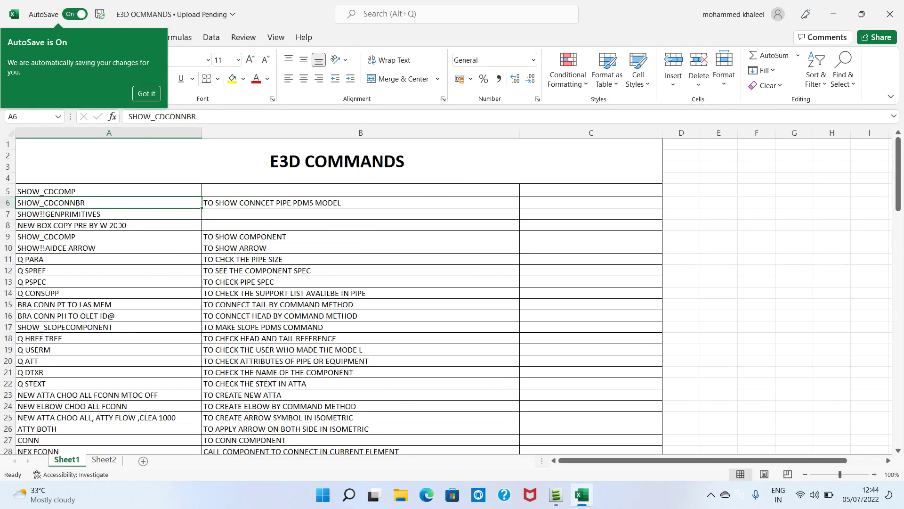
pyautogui.click(109, 248)
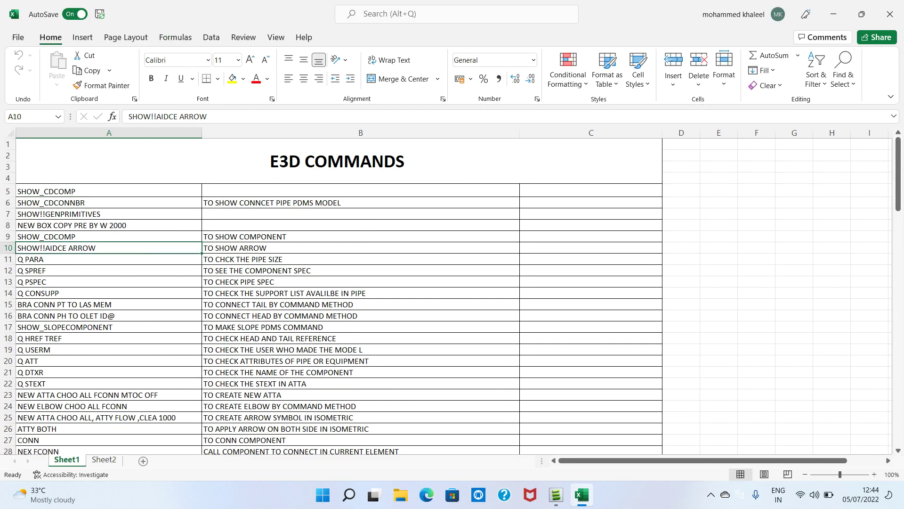
pyautogui.click(834, 14)
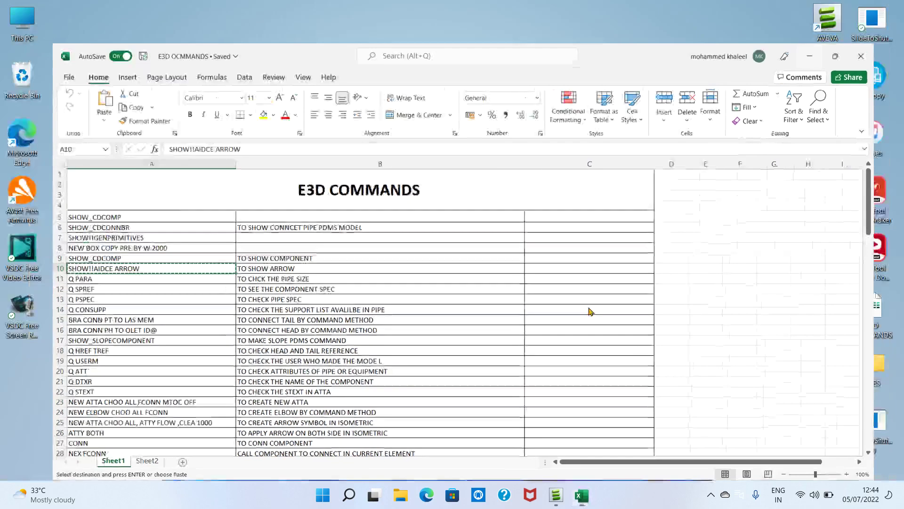
pyautogui.click(556, 494)
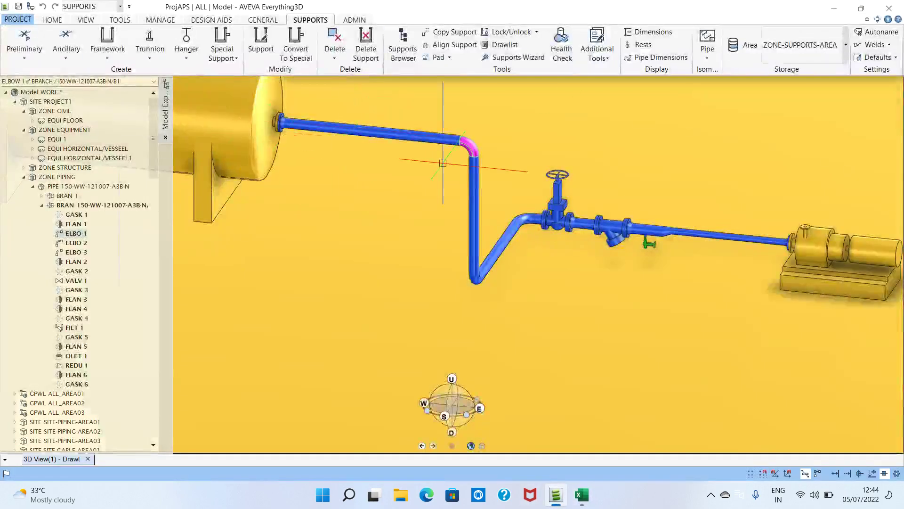
# - Display the command window and try to run SHOW!!AIDCE ARROW for the selected elbow
pyautogui.click(120, 20)
pyautogui.click(22, 43)
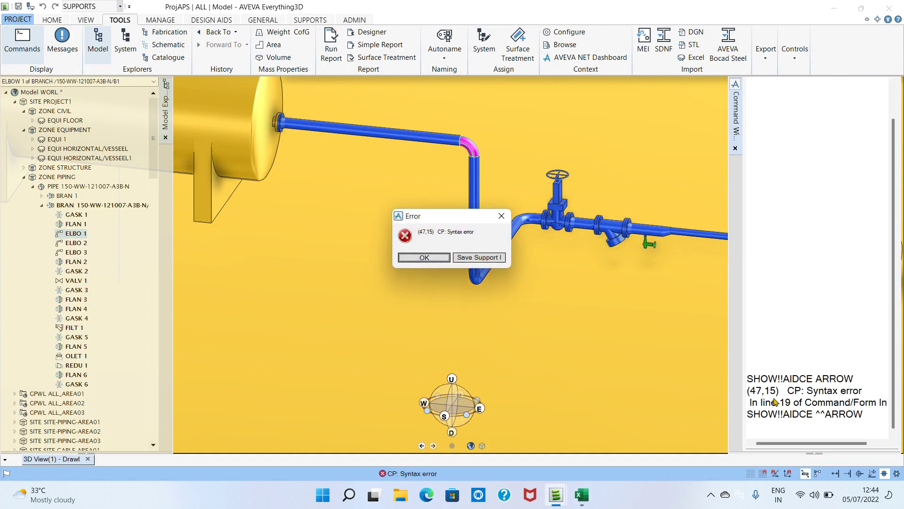
pyautogui.click(425, 257)
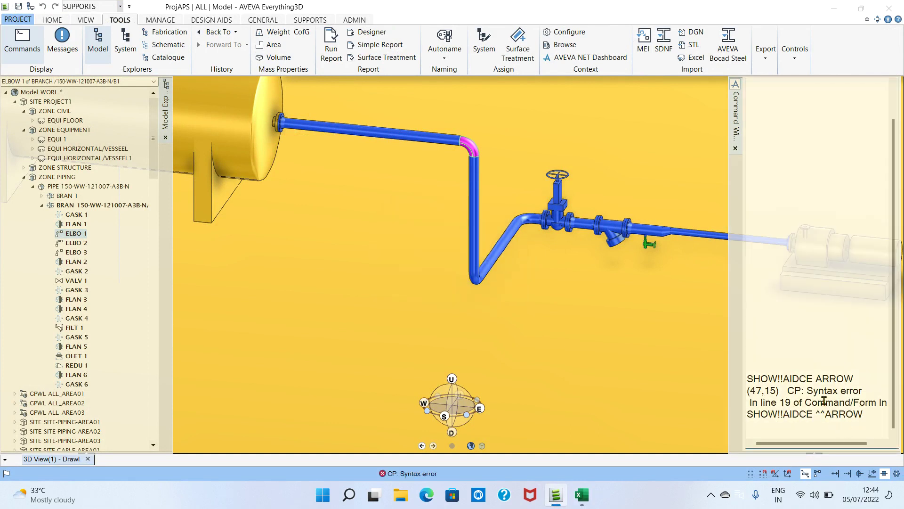
# - Remove the space from the command and run it as SHOW!!AIDCEARROW to bring up the arrow settings
pyautogui.click(833, 422)
pyautogui.press('Up')
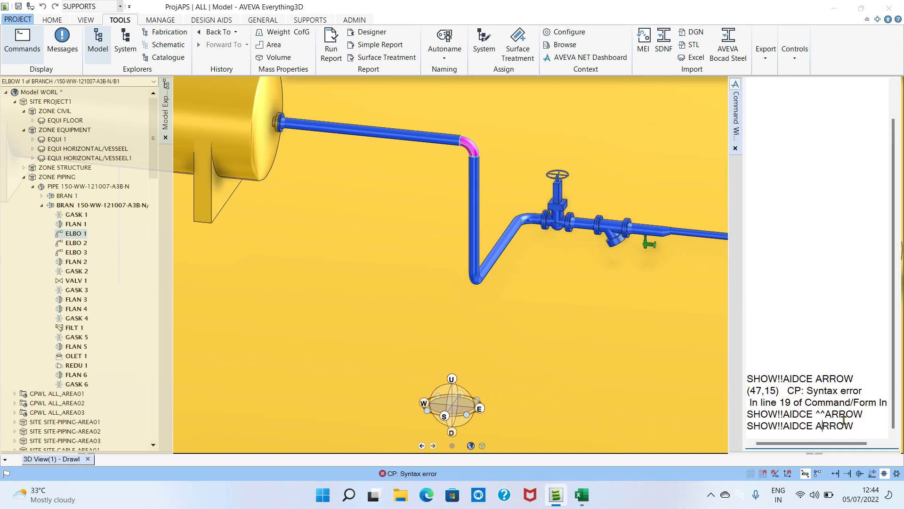
pyautogui.press('Return')
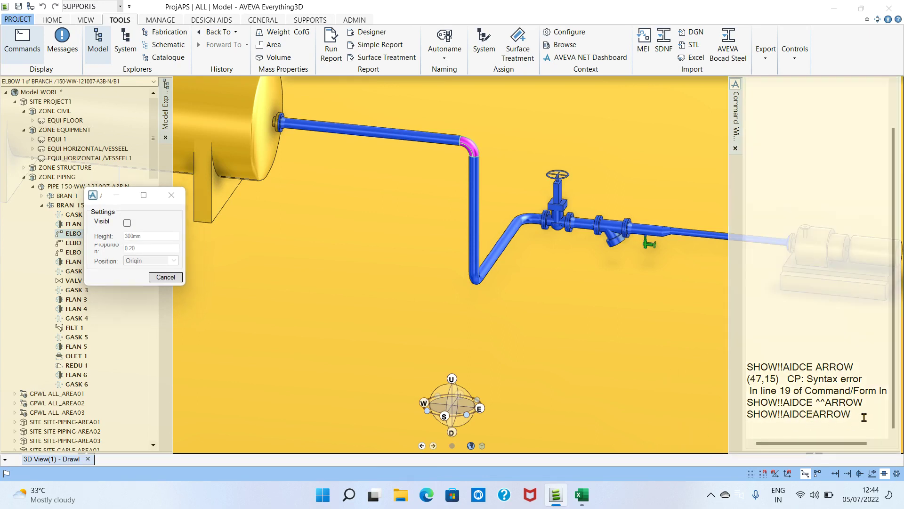
pyautogui.moveTo(852, 415)
pyautogui.mouseDown()
pyautogui.moveTo(813, 414)
pyautogui.moveTo(842, 416)
pyautogui.mouseUp()
pyautogui.click(744, 423)
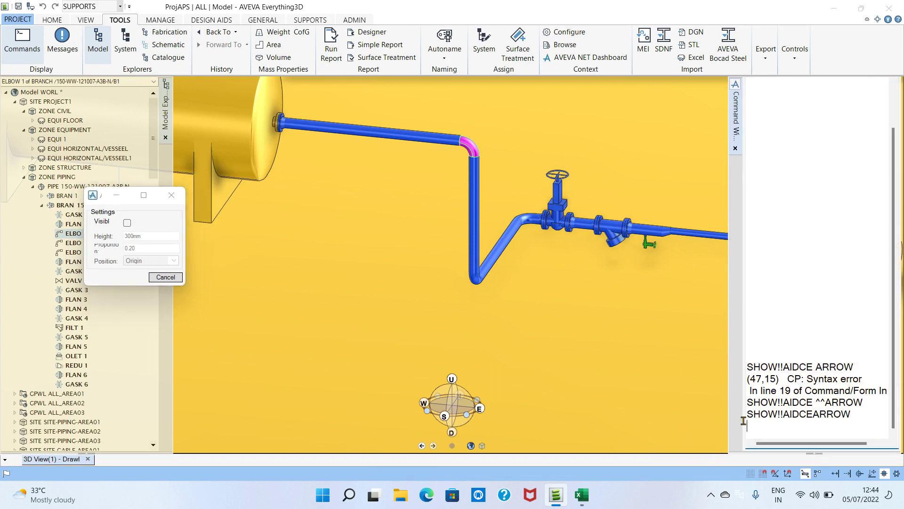
pyautogui.click(861, 416)
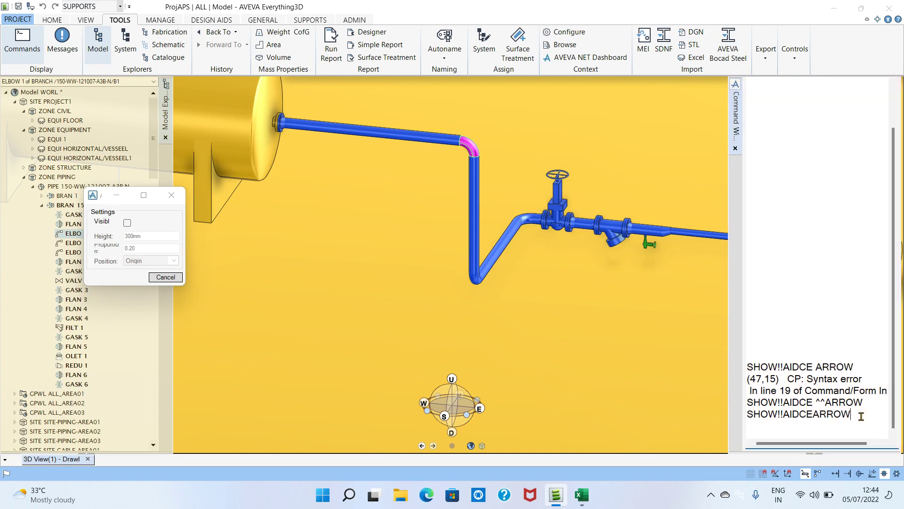
pyautogui.moveTo(758, 424); pyautogui.dragTo(750, 417)
pyautogui.click(768, 423)
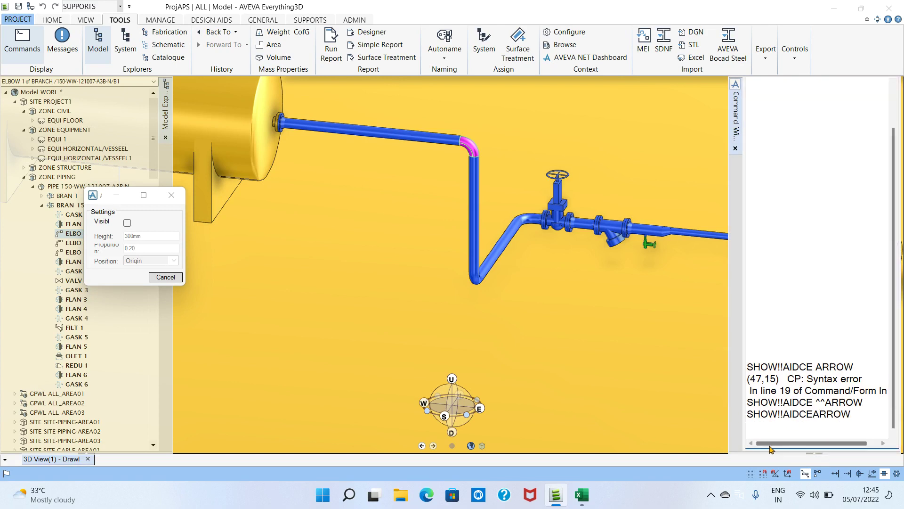
# - Make the flow arrow visible with a height of 1000 mm and a proportion of 0.5, then close its settings
pyautogui.click(127, 223)
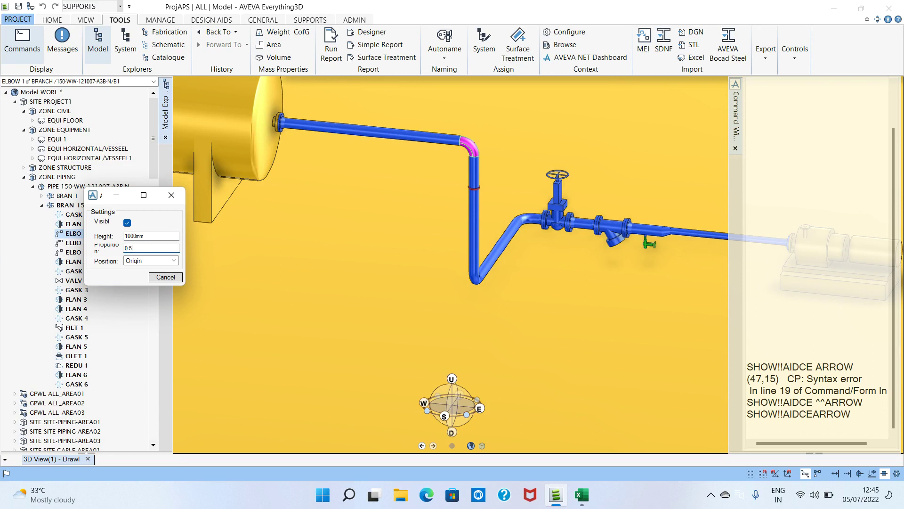
pyautogui.press('Tab')
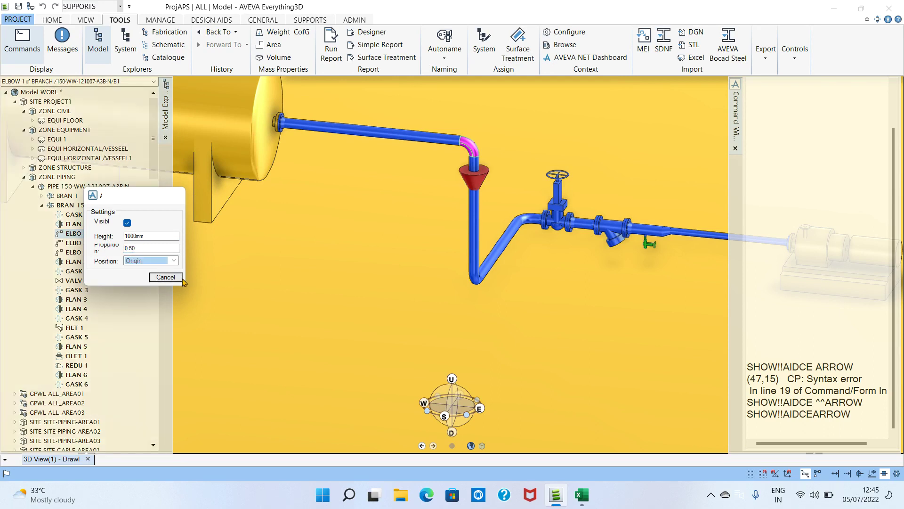
pyautogui.click(166, 277)
# - Make flange FLAN 1 of the branch current to show the flow arrow on the pipe run beside the vessel
pyautogui.scroll(2, 478, 156)
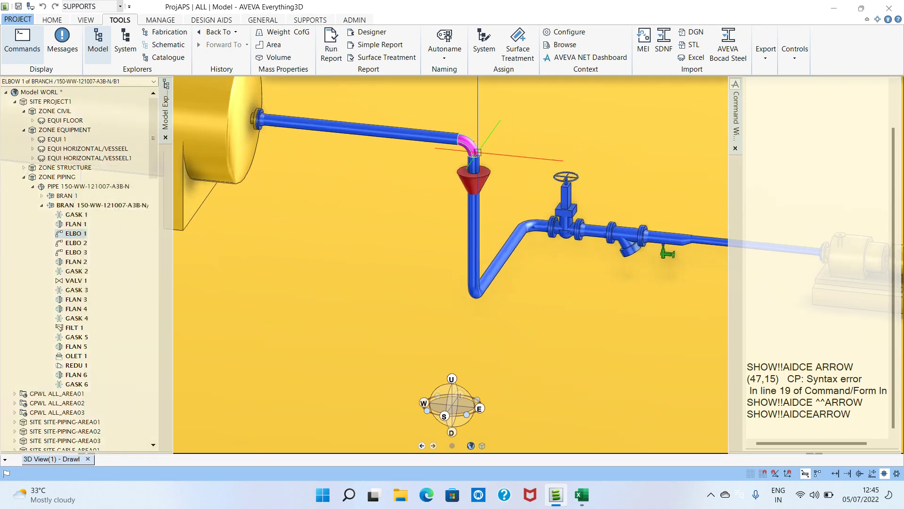
pyautogui.click(76, 223)
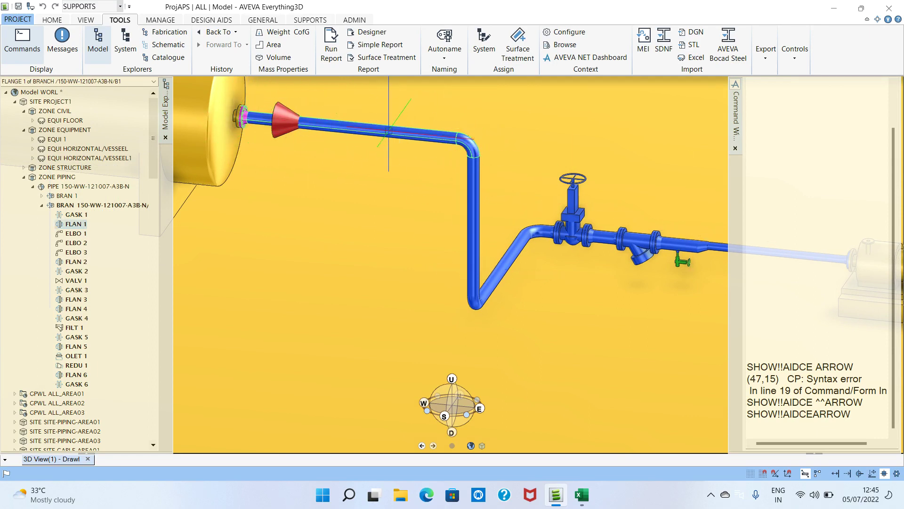
pyautogui.scroll(-2, 470, 137)
pyautogui.moveTo(511, 134); pyautogui.dragTo(723, 265, button='middle')
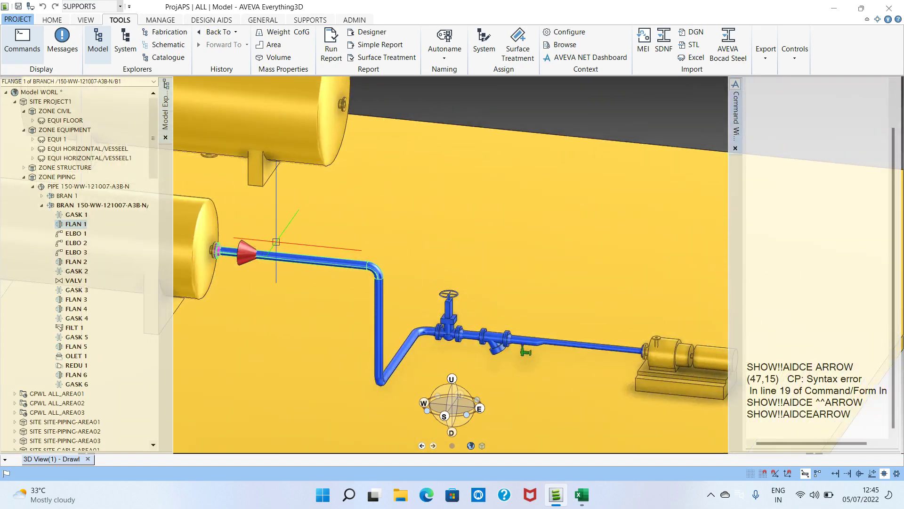
pyautogui.scroll(3, 255, 259)
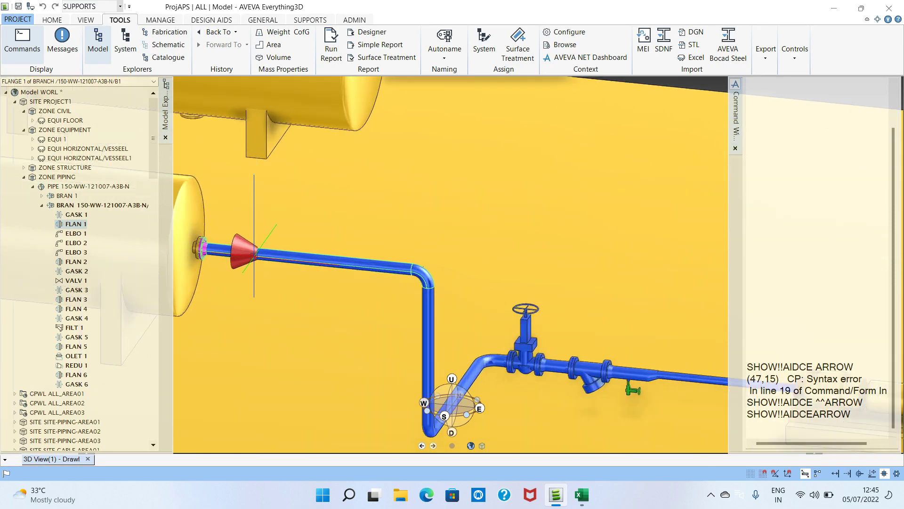
pyautogui.scroll(-3, 342, 239)
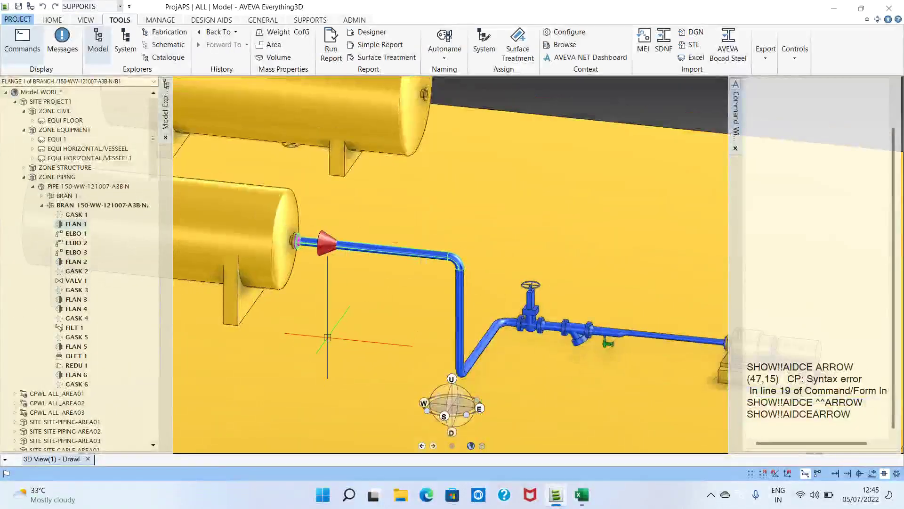
pyautogui.scroll(2, 323, 227)
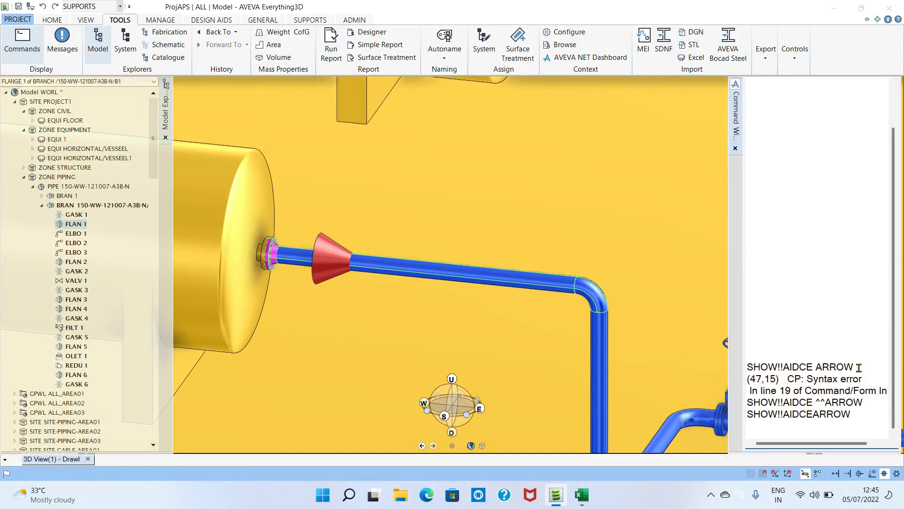
# - Try to run SHOW!!AIDCE ARROW with the space for the current flange
pyautogui.write('SHOW!!AIDCE ARROW')
pyautogui.press('Return')
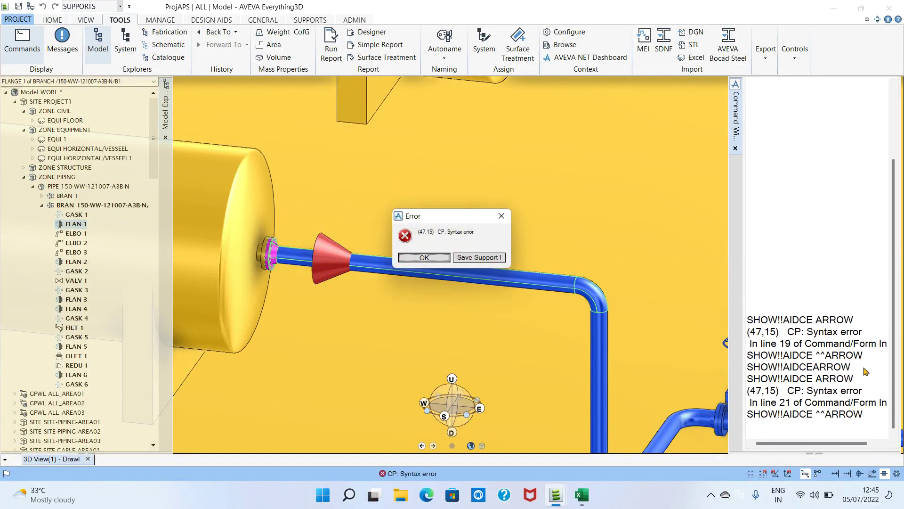
pyautogui.press('Return')
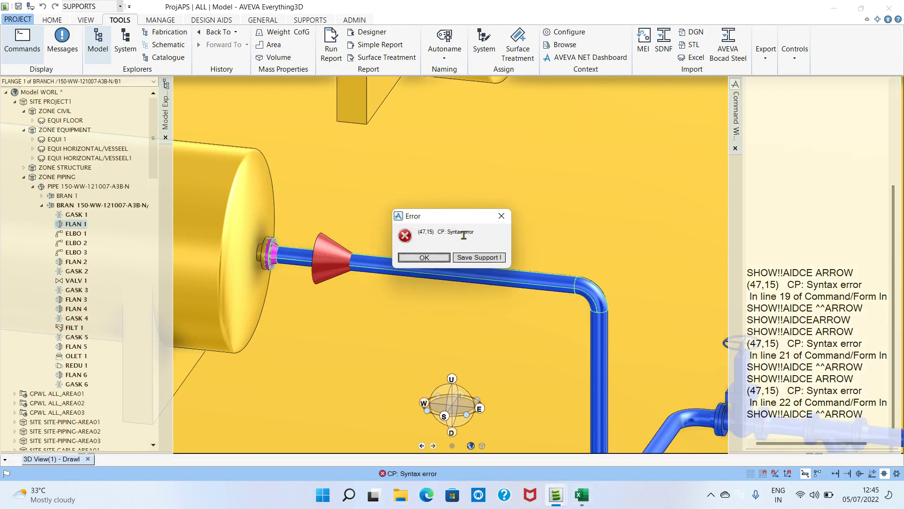
pyautogui.click(447, 257)
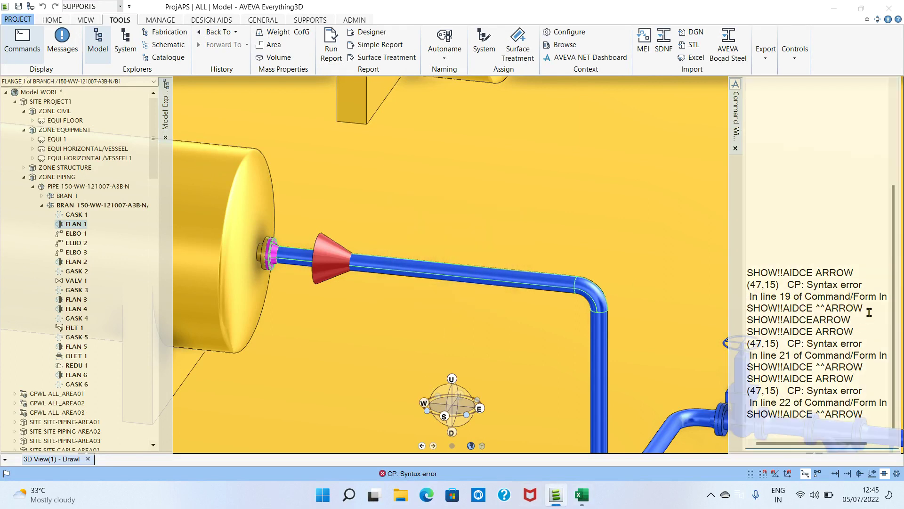
# - Run SHOW!!AIDCEARROW, hide the flow arrow through its visibility setting, and minimise the arrow settings window
pyautogui.write('SHOW!!AIDCEARROW')
pyautogui.press('Return')
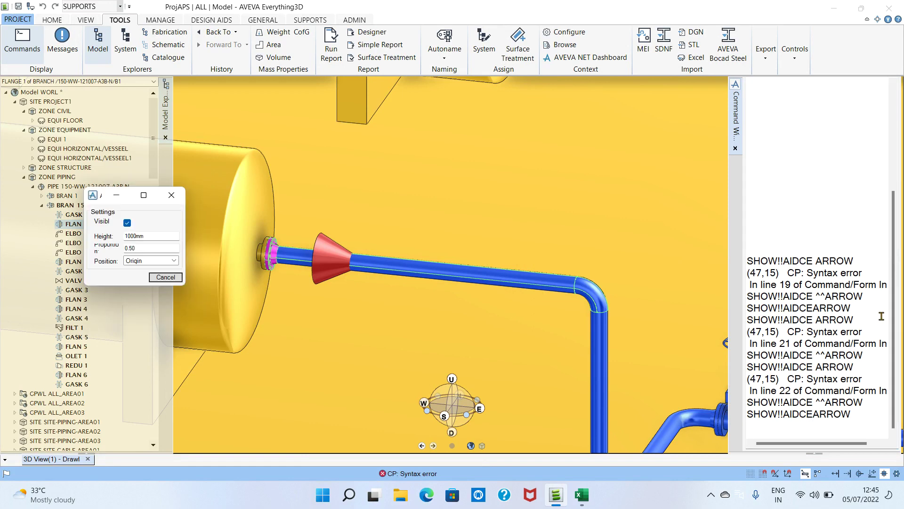
pyautogui.click(127, 223)
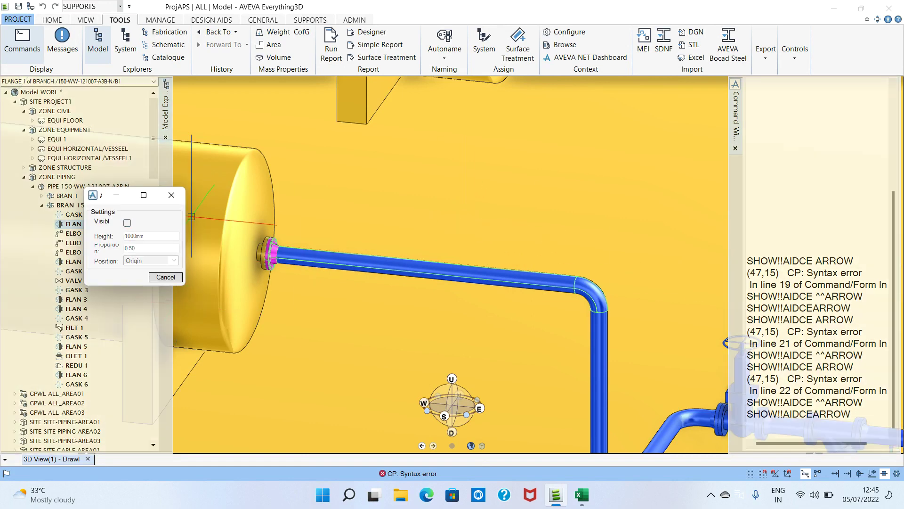
pyautogui.click(116, 194)
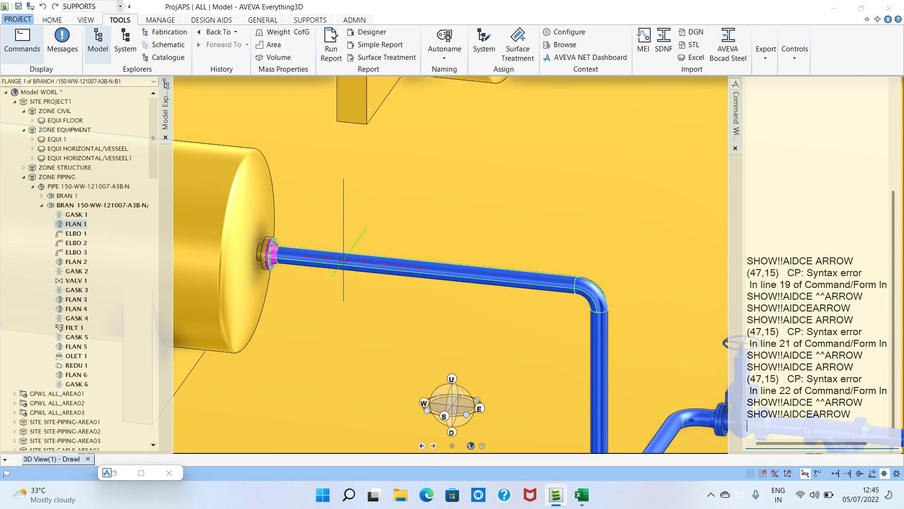
# - Examine the civil, equipment, structure and piping zones under SITE PROJECT1 in the model hierarchy
pyautogui.scroll(-5, 477, 287)
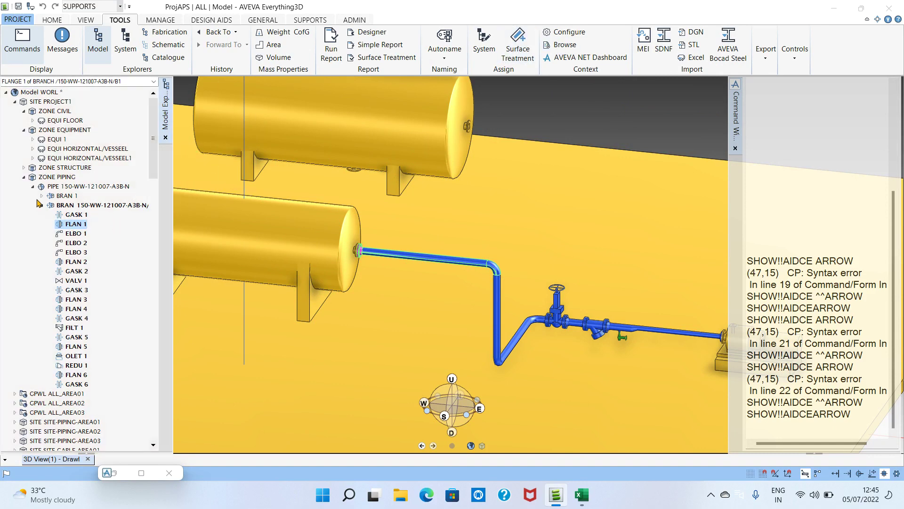
pyautogui.click(24, 177)
pyautogui.click(16, 102)
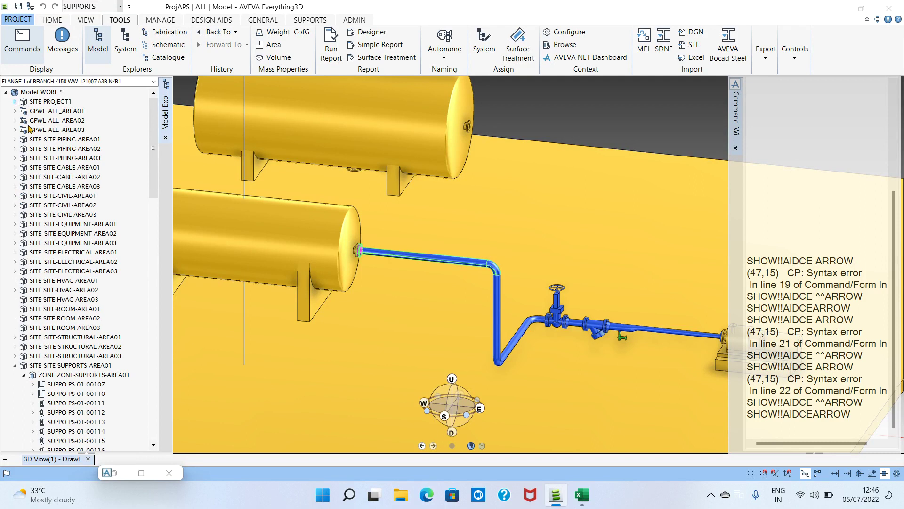
pyautogui.click(61, 102)
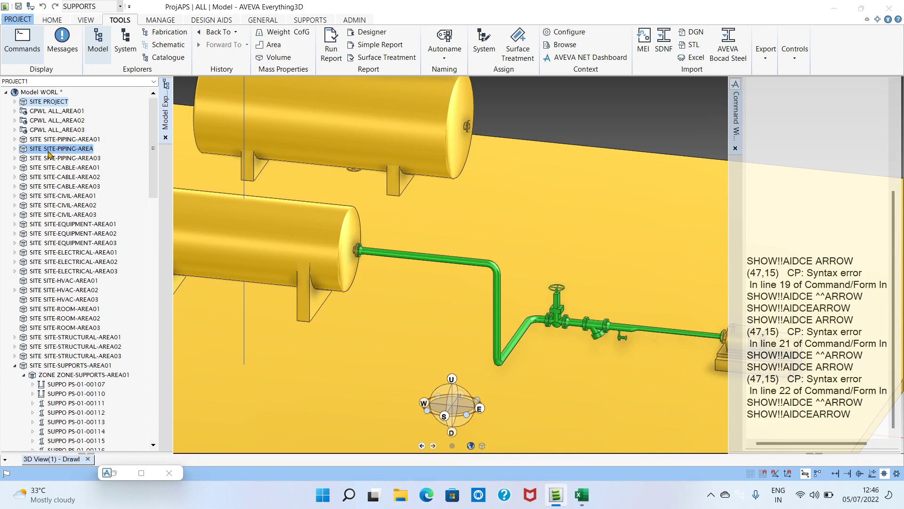
pyautogui.click(53, 103)
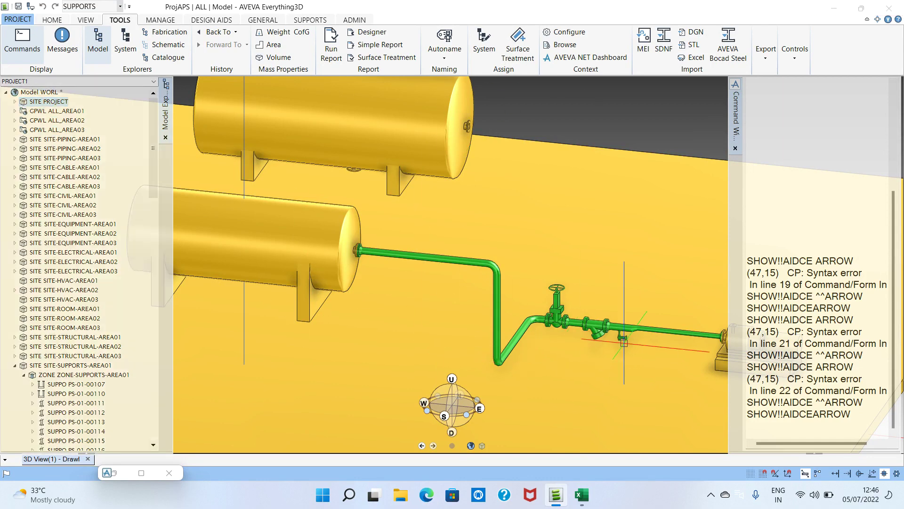
pyautogui.doubleClick(27, 102)
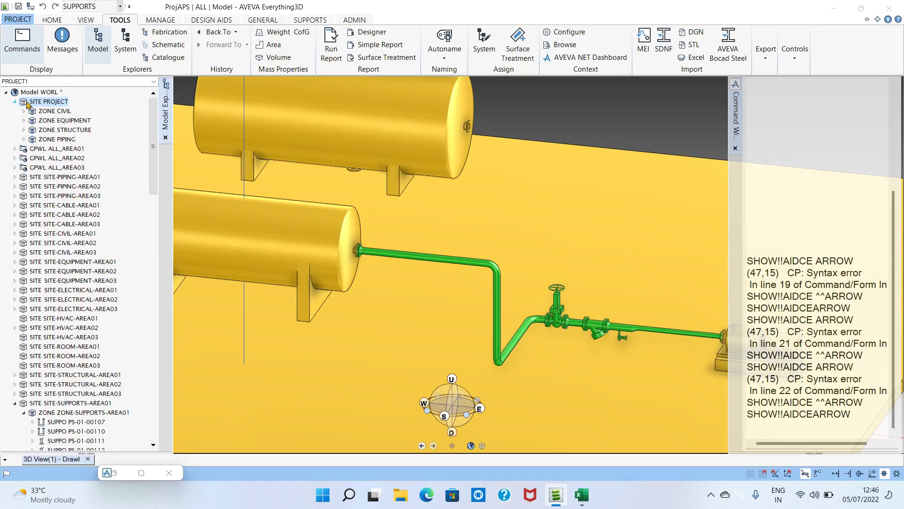
pyautogui.click(66, 121)
pyautogui.click(67, 131)
pyautogui.click(68, 140)
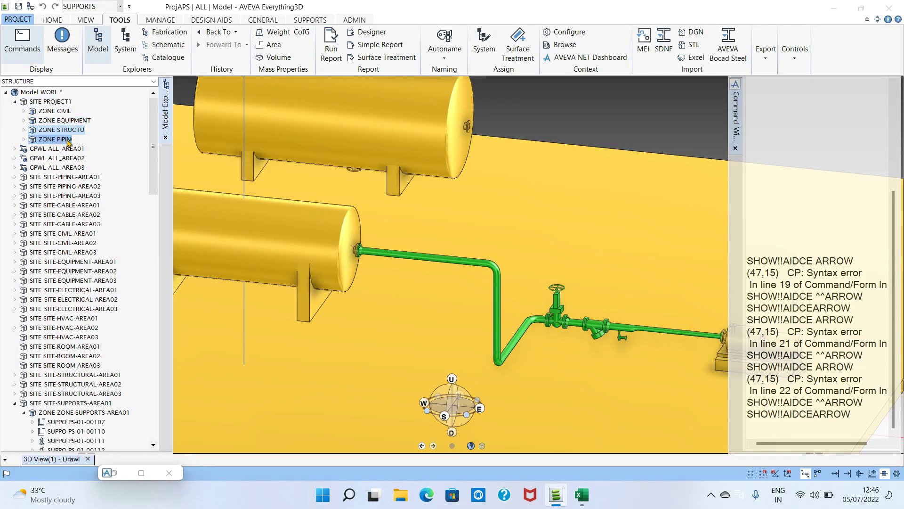
pyautogui.click(31, 130)
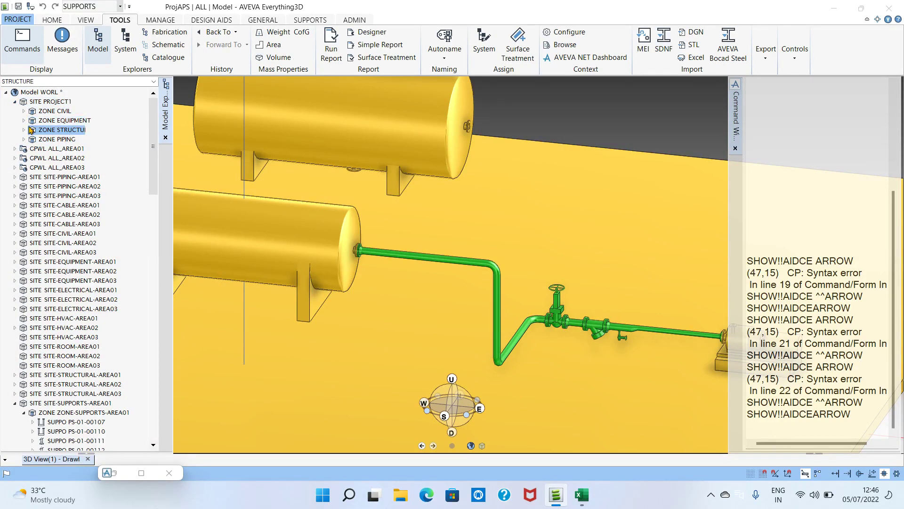
pyautogui.click(14, 102)
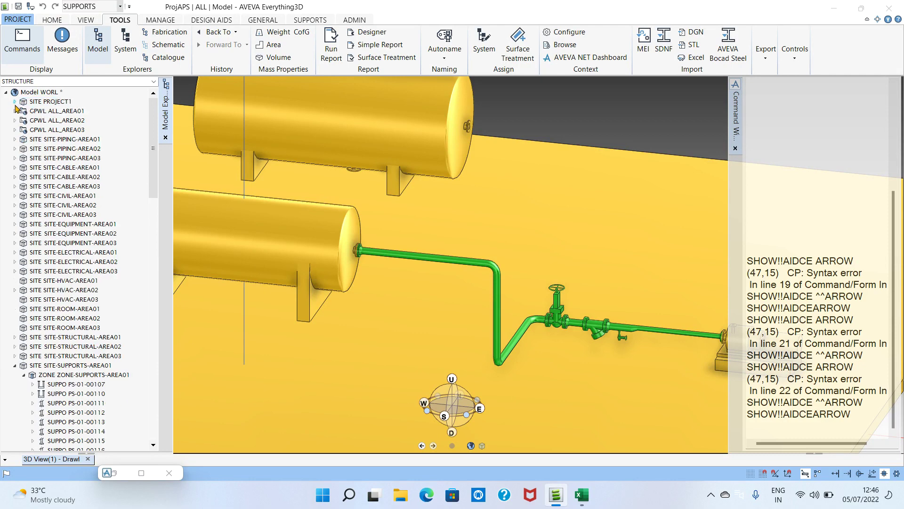
pyautogui.click(15, 101)
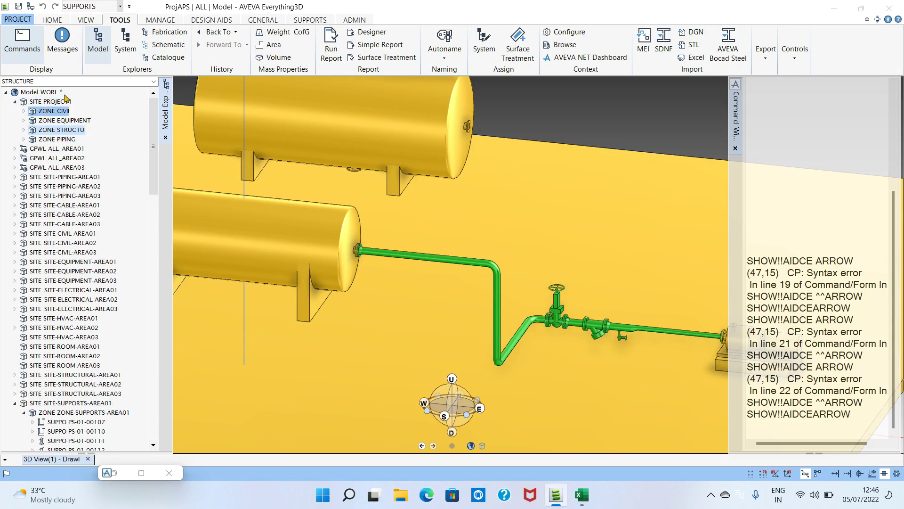
# - Set the storage area for supports to ZONE-SUPPORTS-AREA01
pyautogui.click(309, 19)
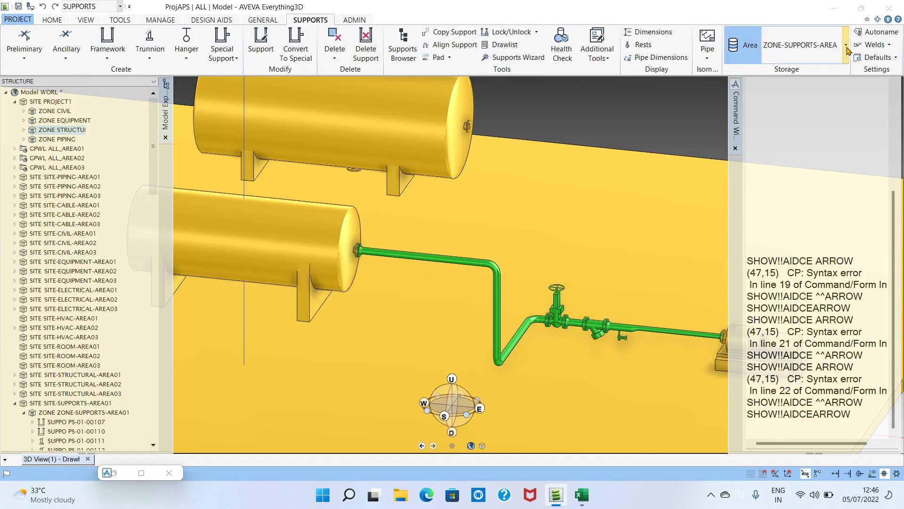
pyautogui.click(808, 46)
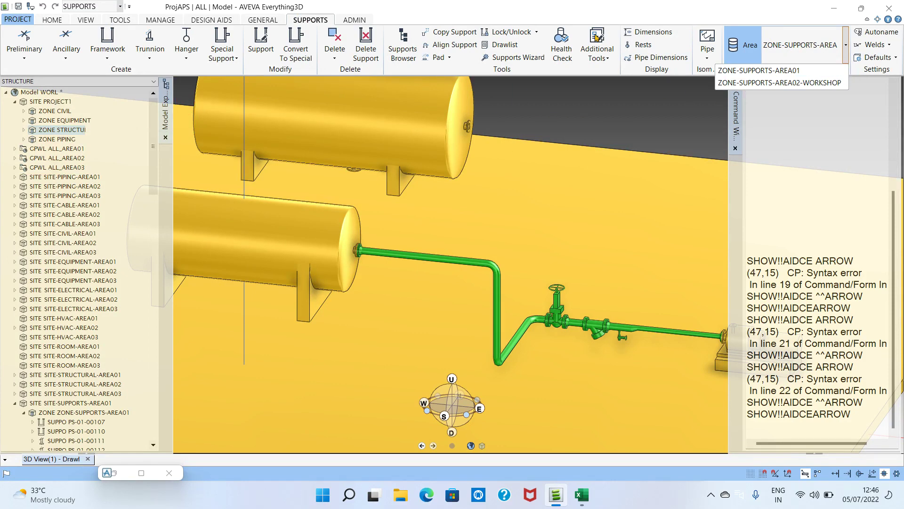
pyautogui.click(777, 71)
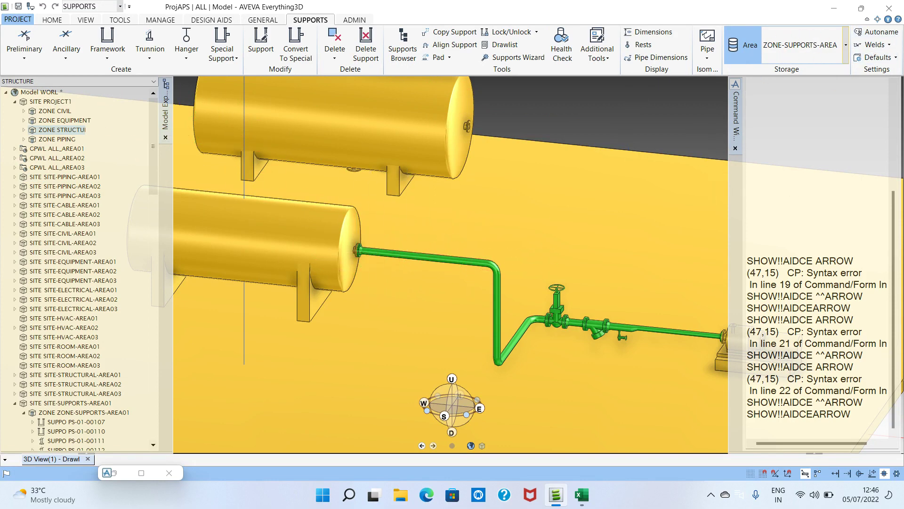
# - Make flange FLAN 1 beside the vessel current and start a stand-alone Anchor support on the adjoining horizontal pipe run
pyautogui.scroll(3, 361, 246)
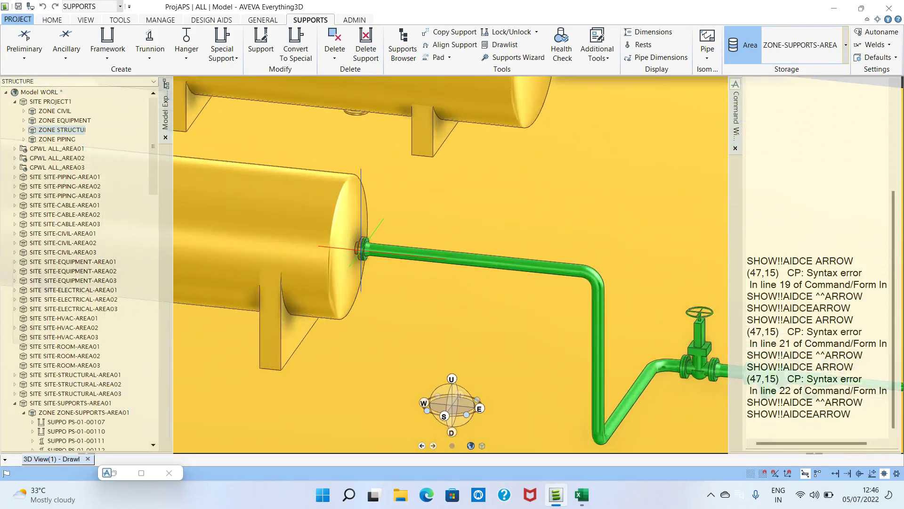
pyautogui.click(362, 248)
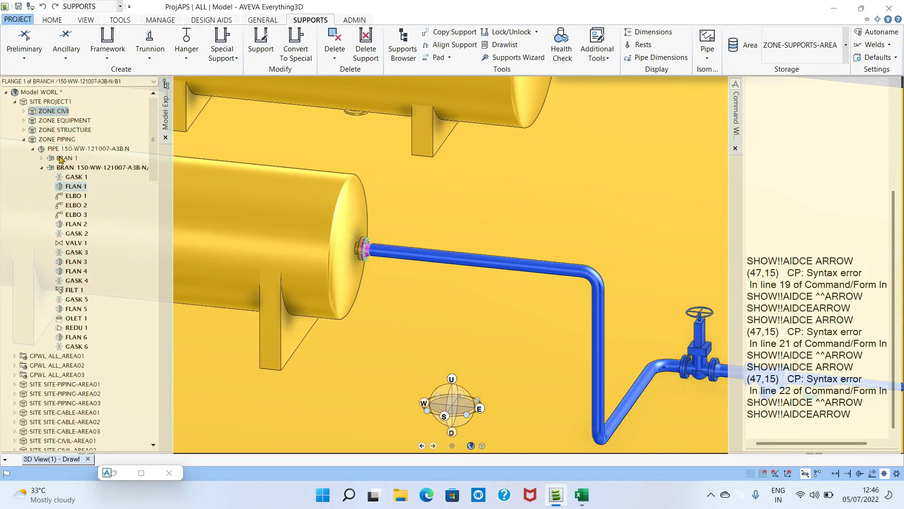
pyautogui.scroll(-3, 646, 277)
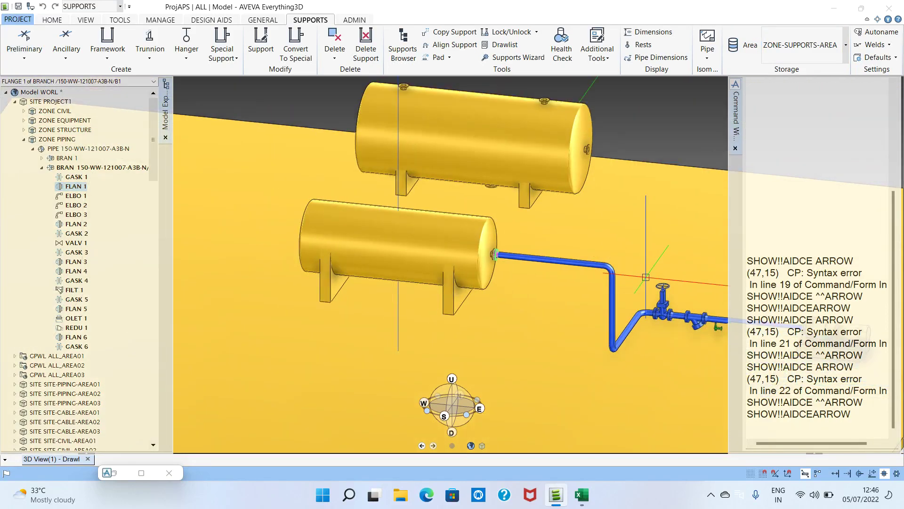
pyautogui.moveTo(651, 278); pyautogui.dragTo(415, 218, button='middle')
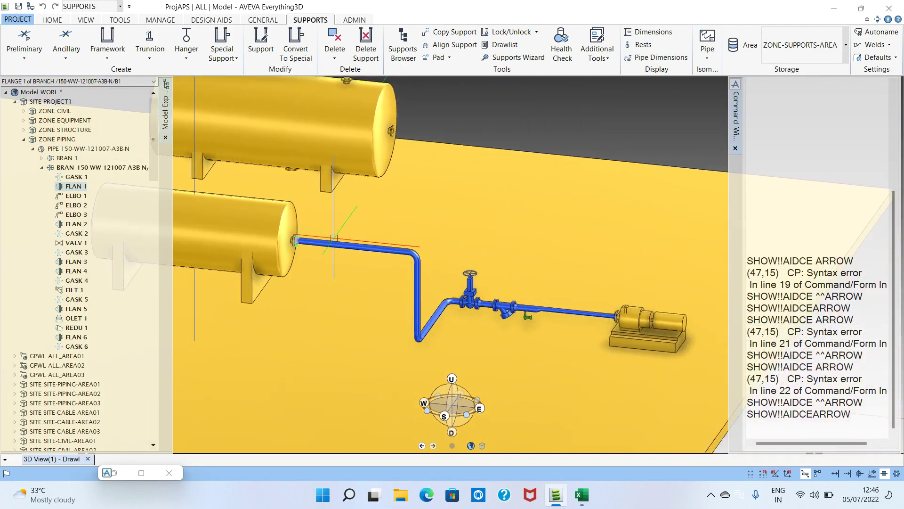
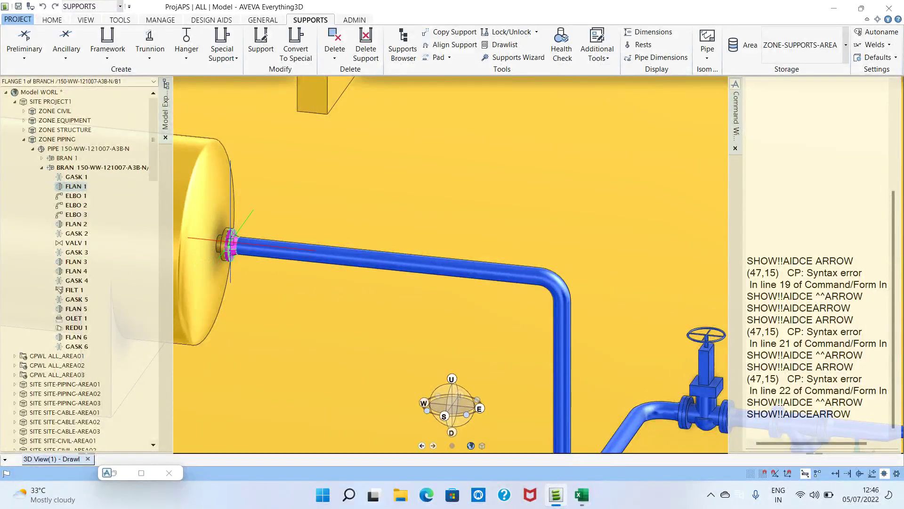
pyautogui.click(73, 57)
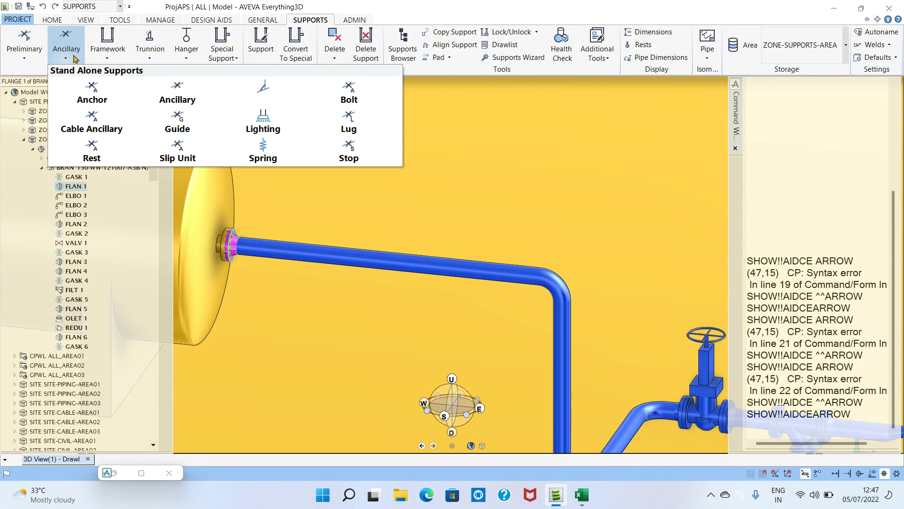
pyautogui.click(101, 86)
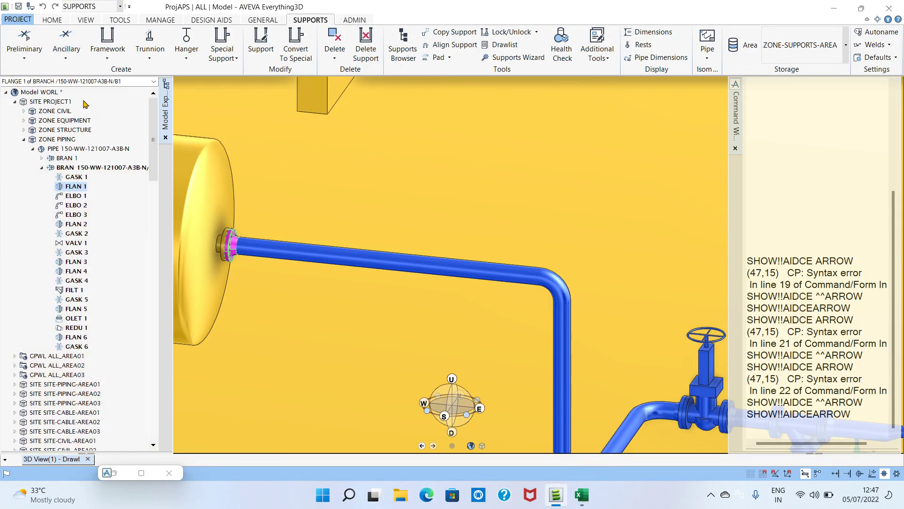
pyautogui.click(503, 264)
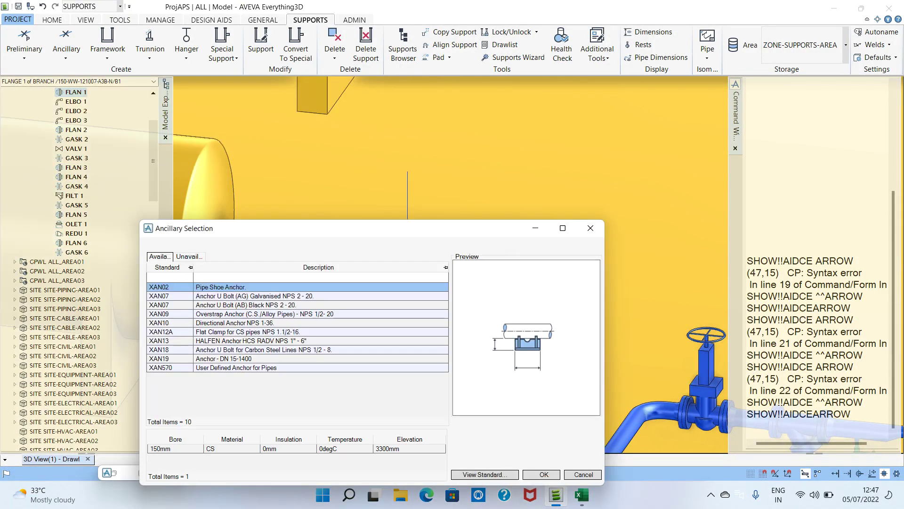
# - Create the anchor with standard XAN07, Anchor U Bolt (AG) Galvanised NPS 2 - 20
pyautogui.moveTo(269, 235); pyautogui.dragTo(364, 70)
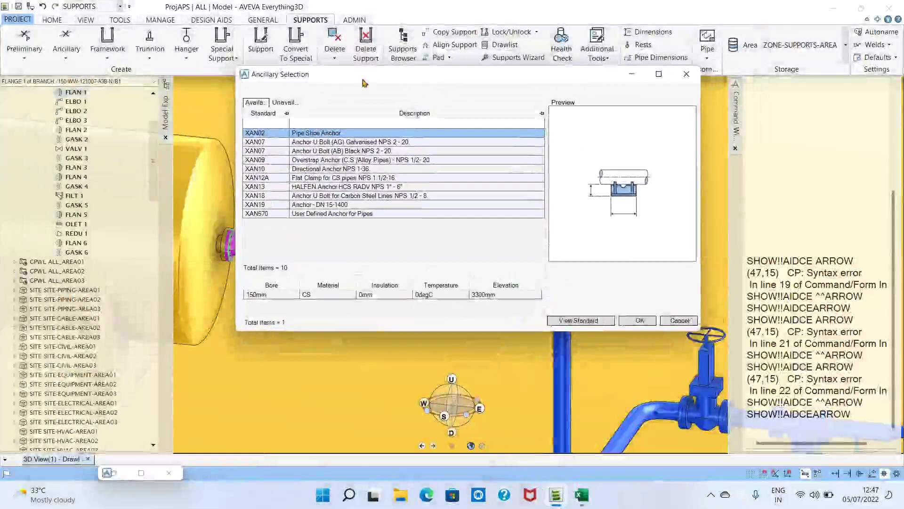
pyautogui.click(325, 142)
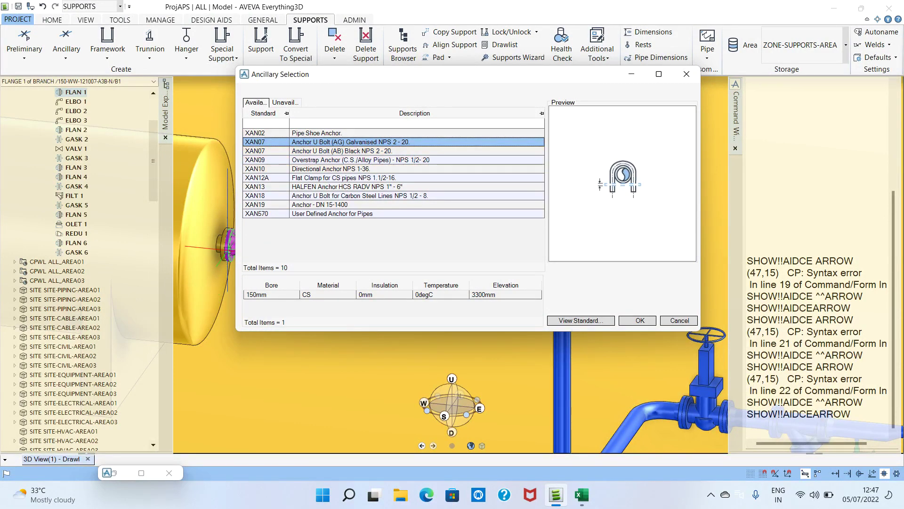
pyautogui.click(639, 320)
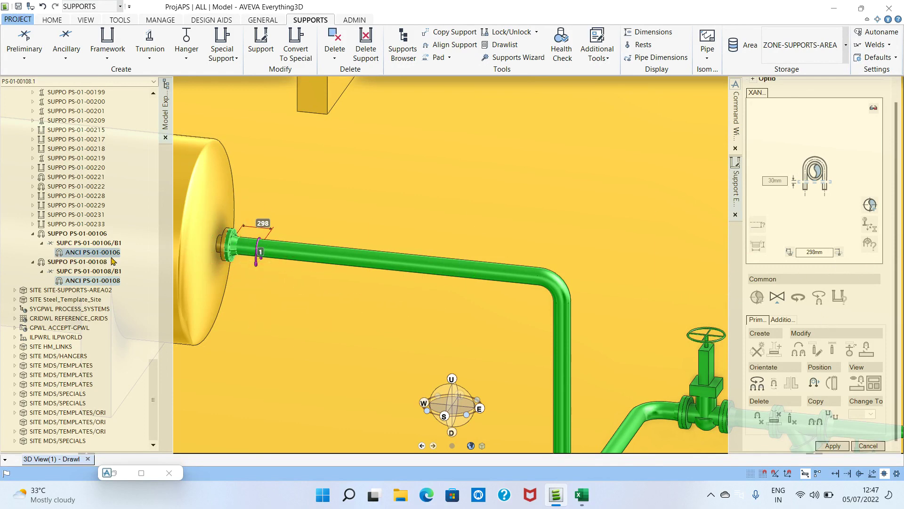
# - Set the U-bolt anchor's distance along the pipe from the vessel-side flange to 2500 mm
pyautogui.scroll(-5, 390, 254)
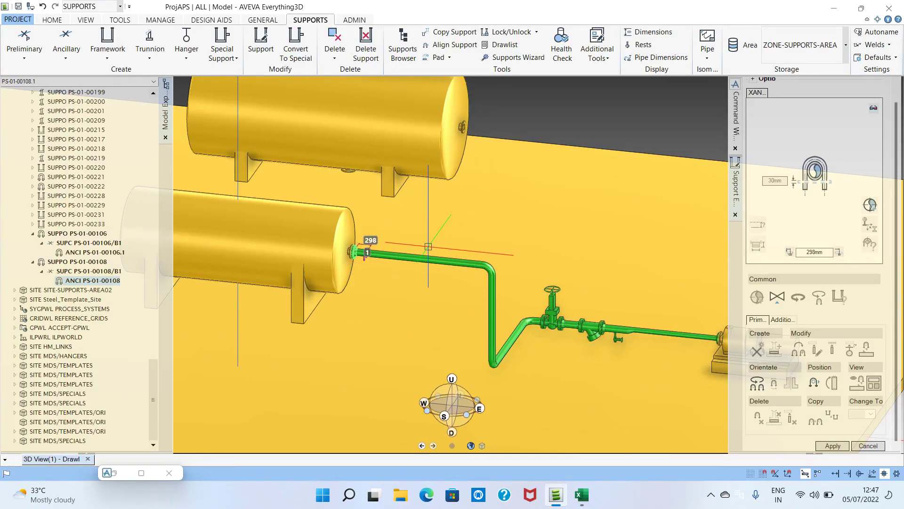
pyautogui.scroll(3, 425, 248)
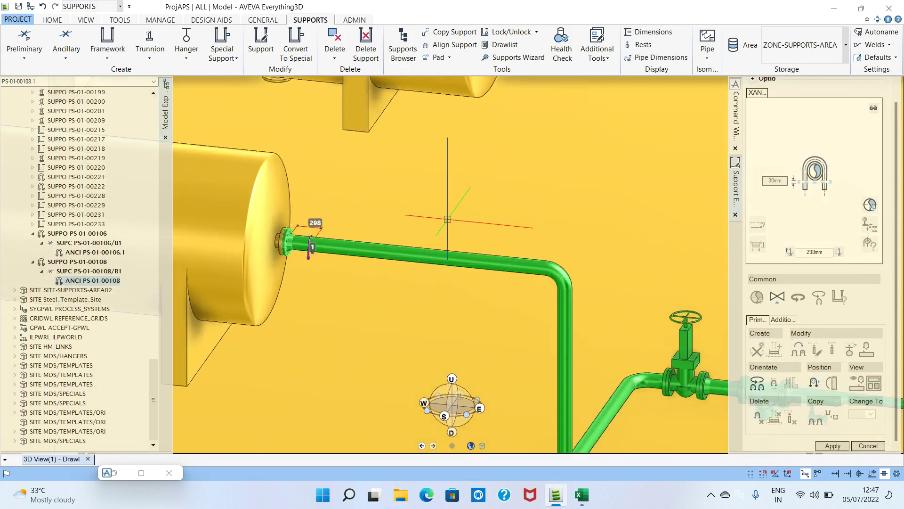
pyautogui.scroll(-3, 443, 221)
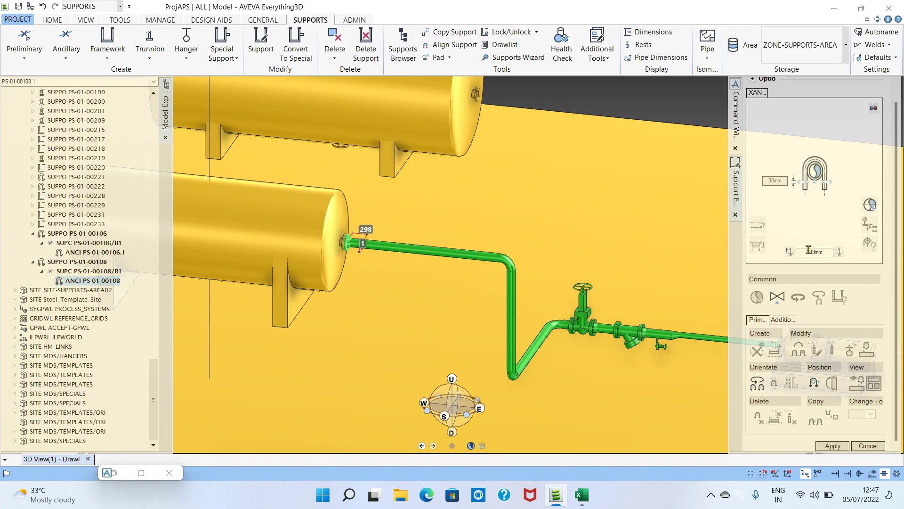
pyautogui.click(825, 252)
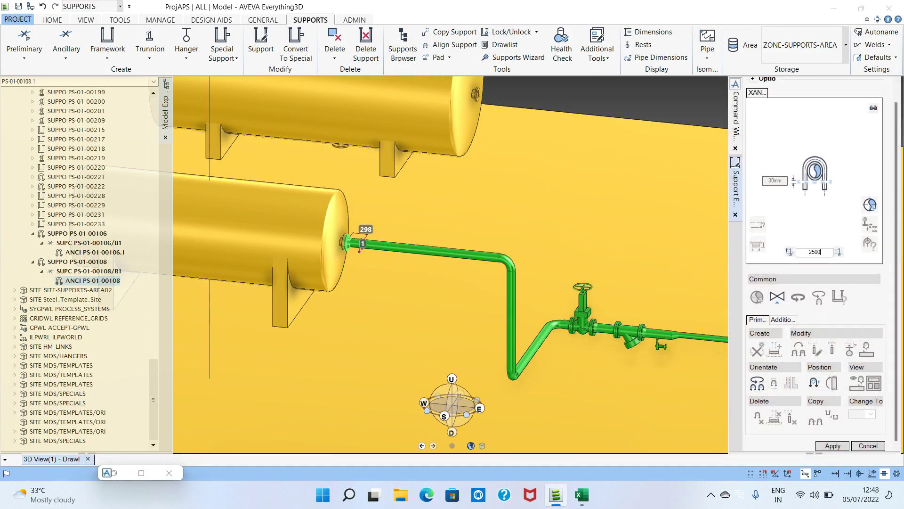
pyautogui.press('Return')
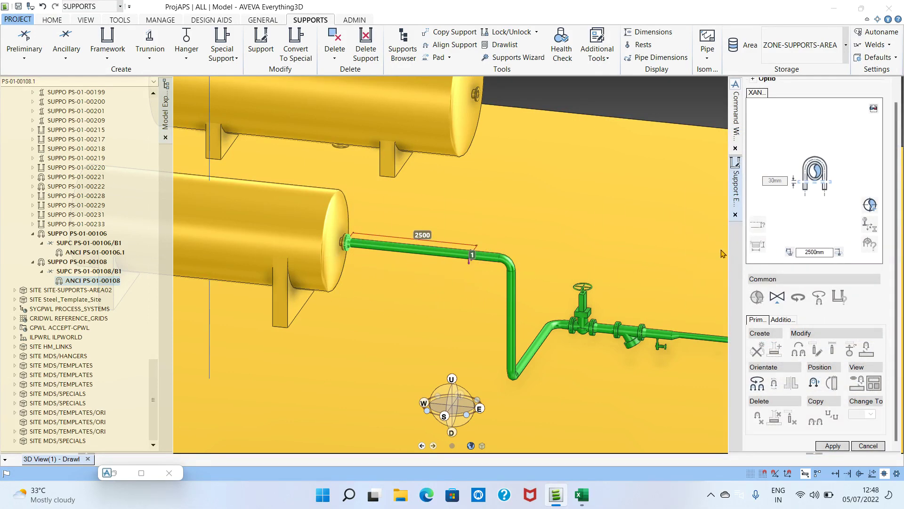
# - Check the repositioned U-bolt anchor on the pipe run and apply the support, closing its editor
pyautogui.scroll(3, 480, 247)
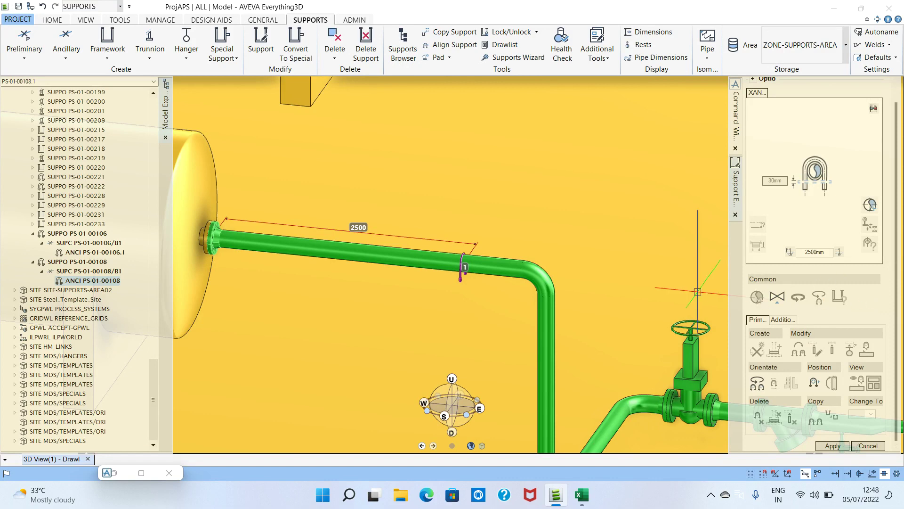
pyautogui.scroll(-5, 710, 295)
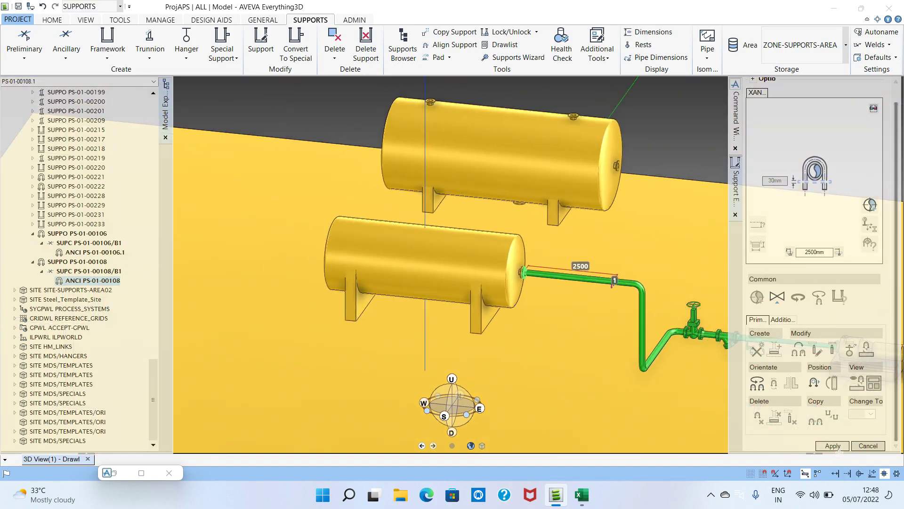
pyautogui.scroll(1, 810, 99)
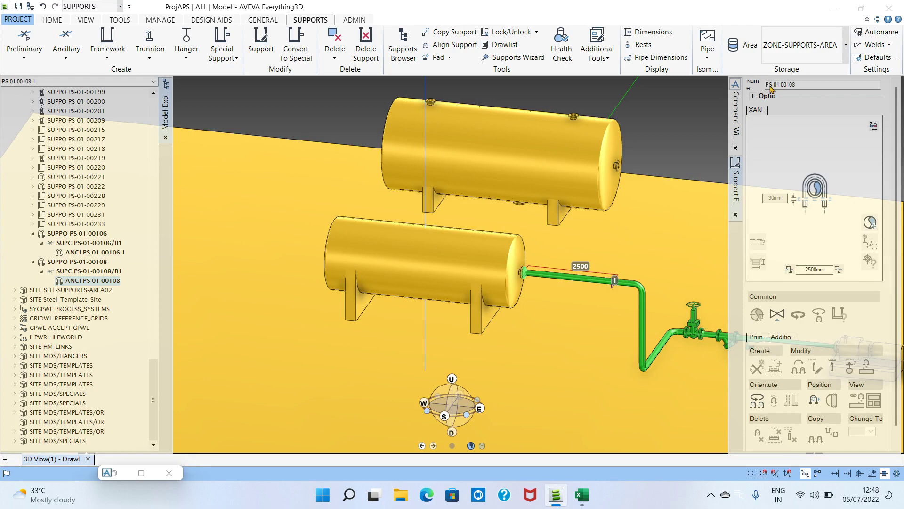
pyautogui.scroll(-1, 853, 403)
pyautogui.click(831, 445)
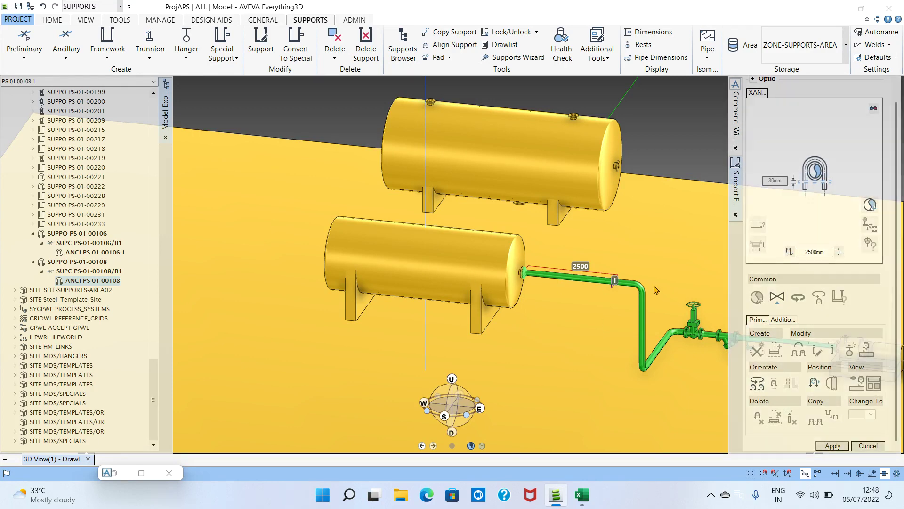
pyautogui.click(822, 445)
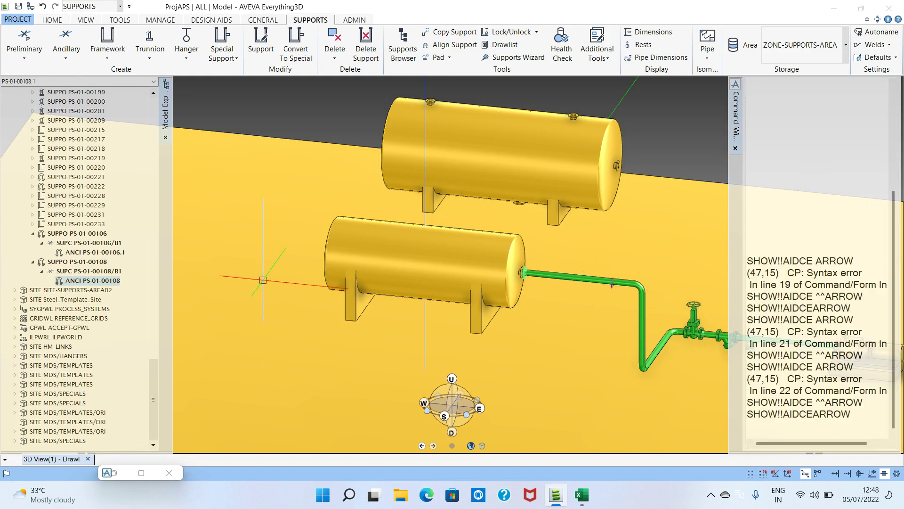
pyautogui.scroll(5, 636, 288)
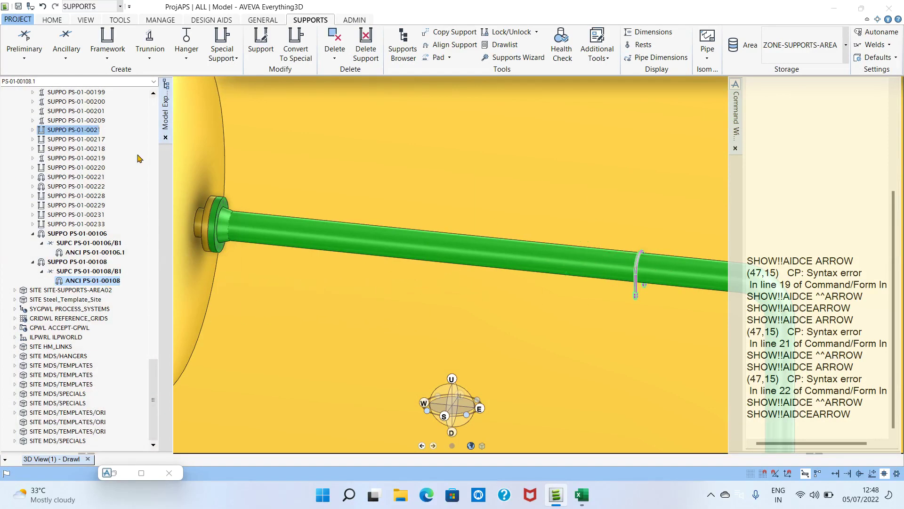
pyautogui.scroll(1, 71, 132)
pyautogui.scroll(-5, 701, 282)
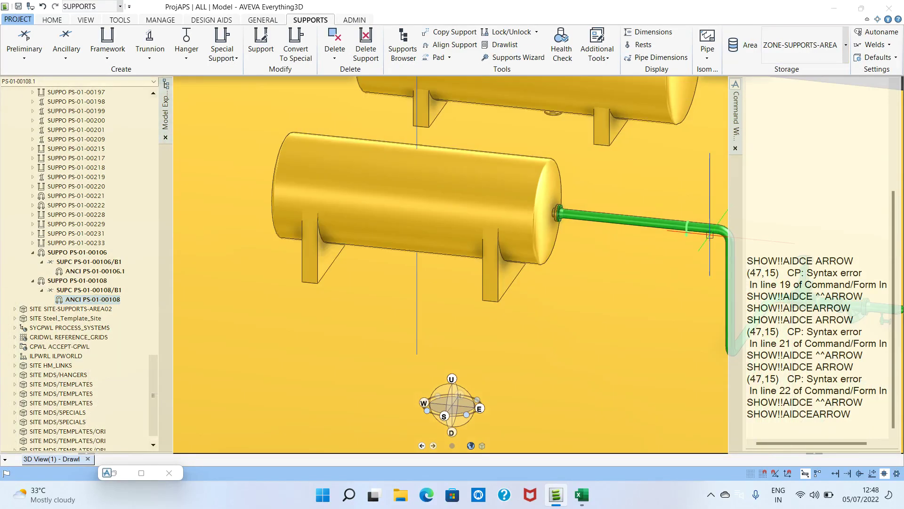
# - Create a stand-alone Guide with standard XGT02, Pipe guide for uninsulated pipes, on the horizontal run following elbow ELBO 2
pyautogui.scroll(5, 701, 282)
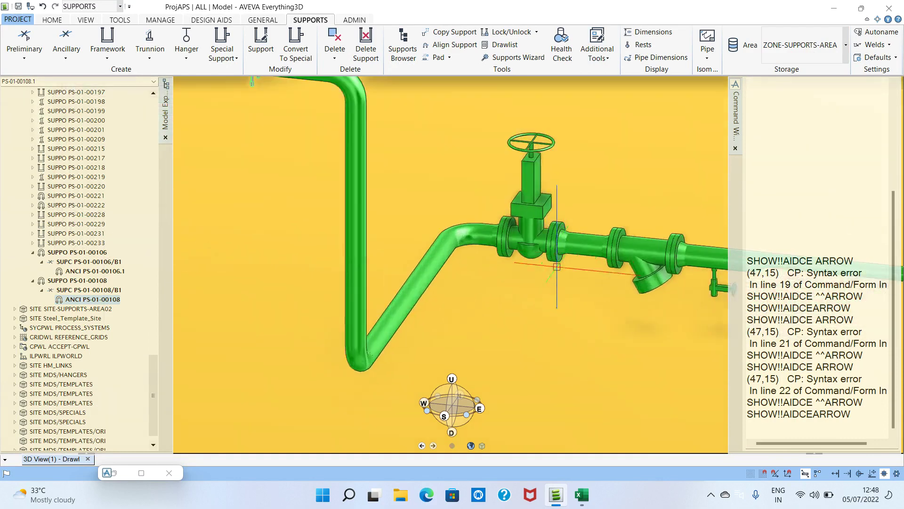
pyautogui.scroll(-3, 444, 241)
pyautogui.moveTo(301, 184); pyautogui.dragTo(338, 254, button='middle')
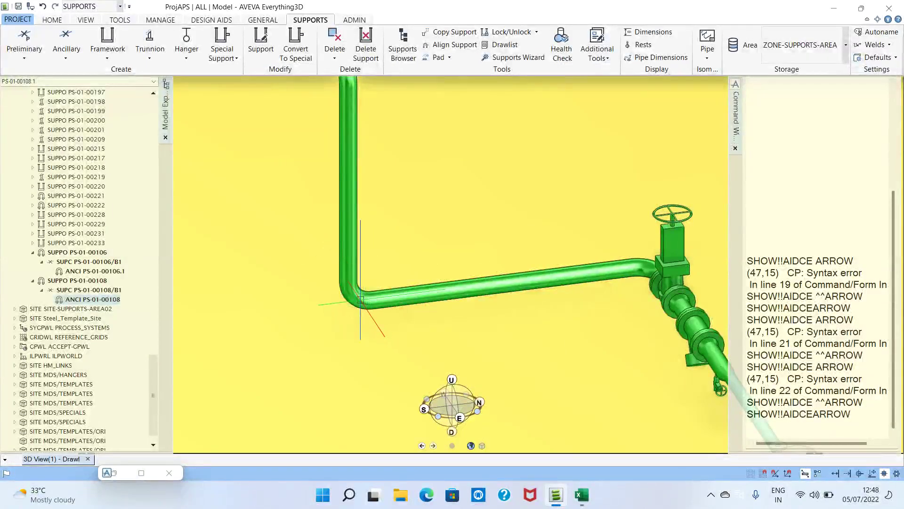
pyautogui.click(357, 295)
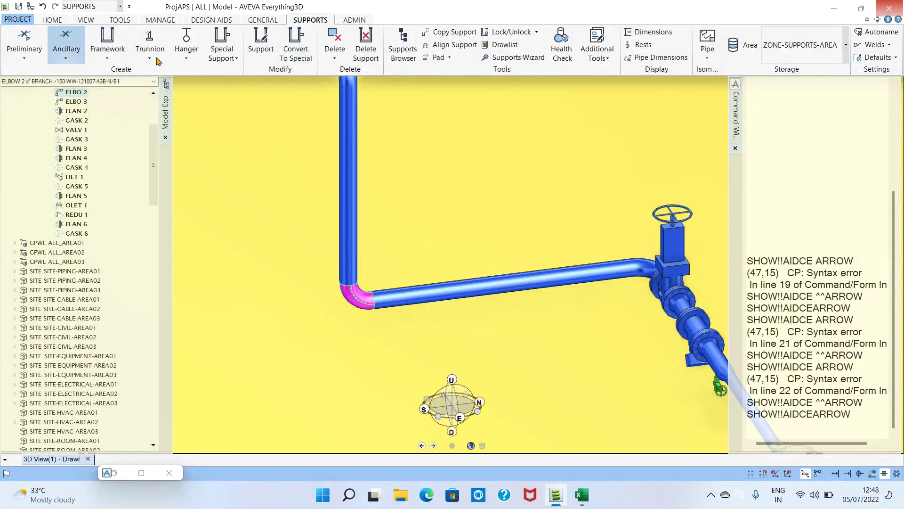
pyautogui.click(67, 55)
pyautogui.click(168, 134)
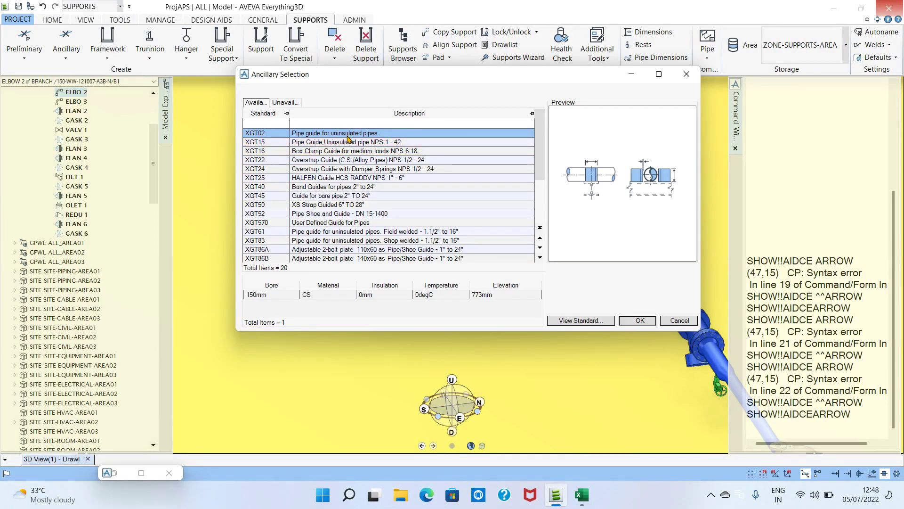
pyautogui.click(350, 135)
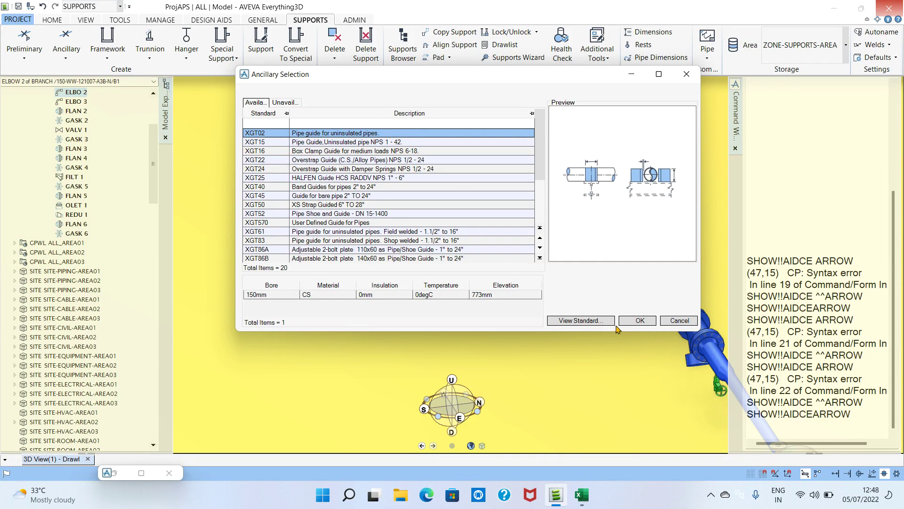
pyautogui.click(630, 322)
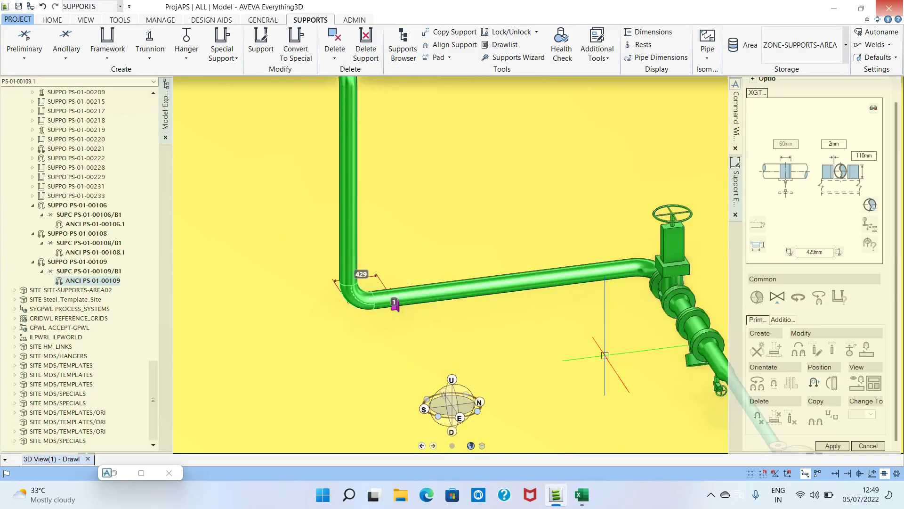
# - Set the new guide's distance along the pipe from elbow ELBO 2 to 1000 mm and apply the support
pyautogui.moveTo(451, 337); pyautogui.dragTo(376, 277, button='middle')
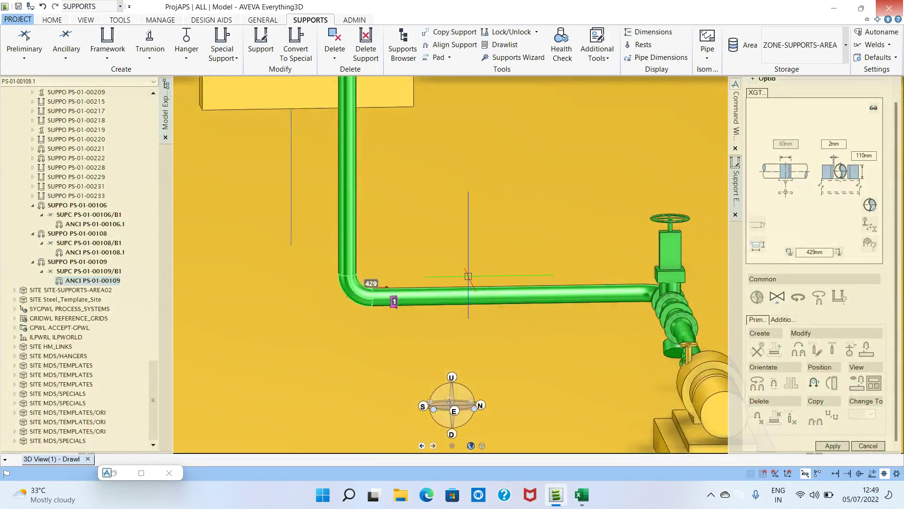
pyautogui.scroll(3, 485, 292)
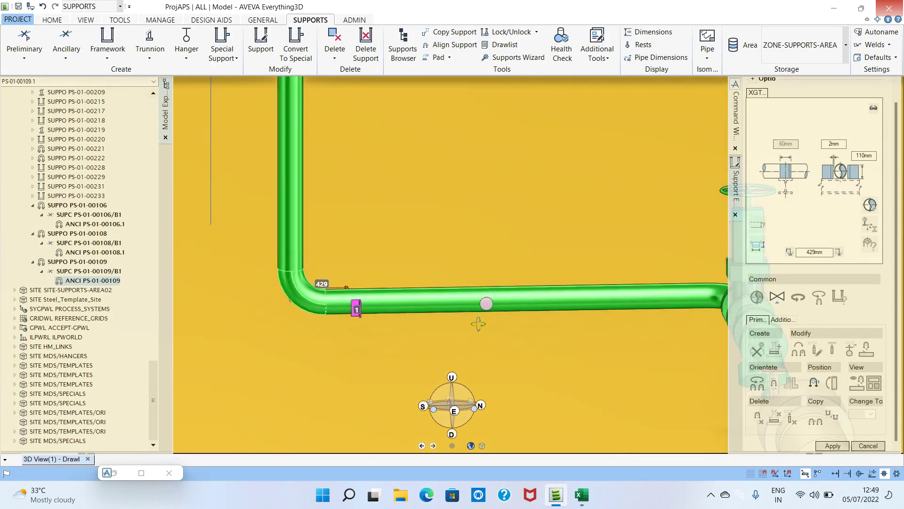
pyautogui.moveTo(487, 304); pyautogui.dragTo(482, 312, button='middle')
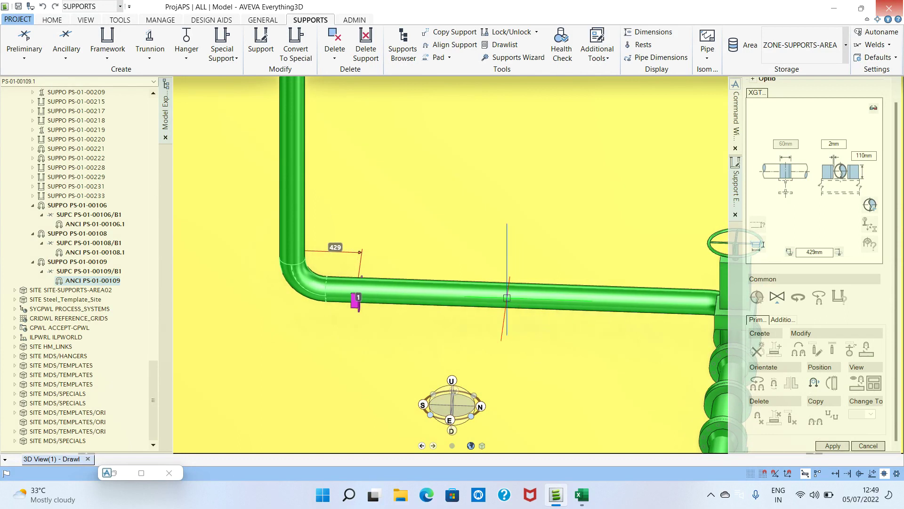
pyautogui.scroll(-2, 516, 323)
pyautogui.doubleClick(827, 253)
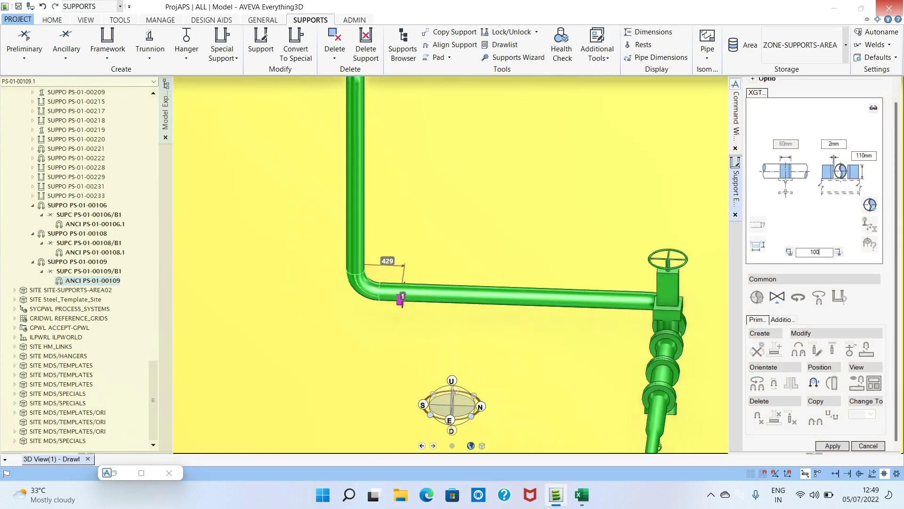
pyautogui.write('1000')
pyautogui.press('Return')
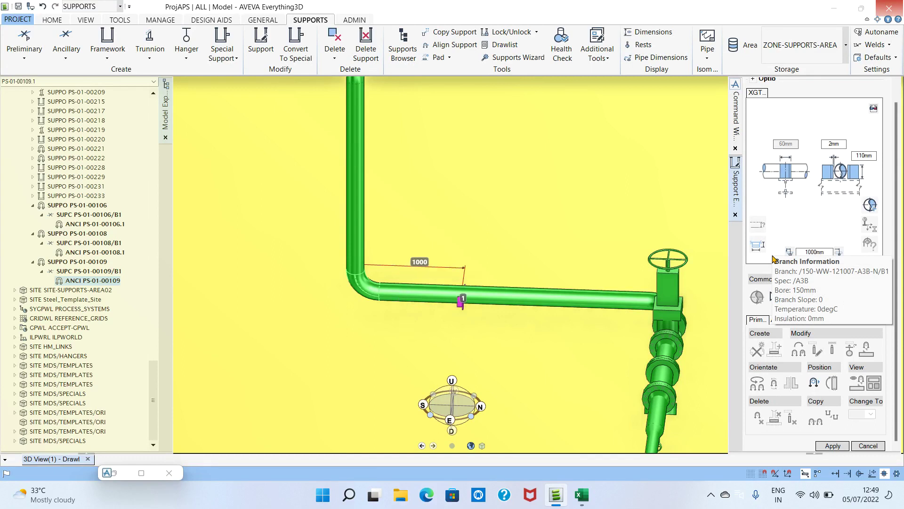
pyautogui.scroll(1, 815, 151)
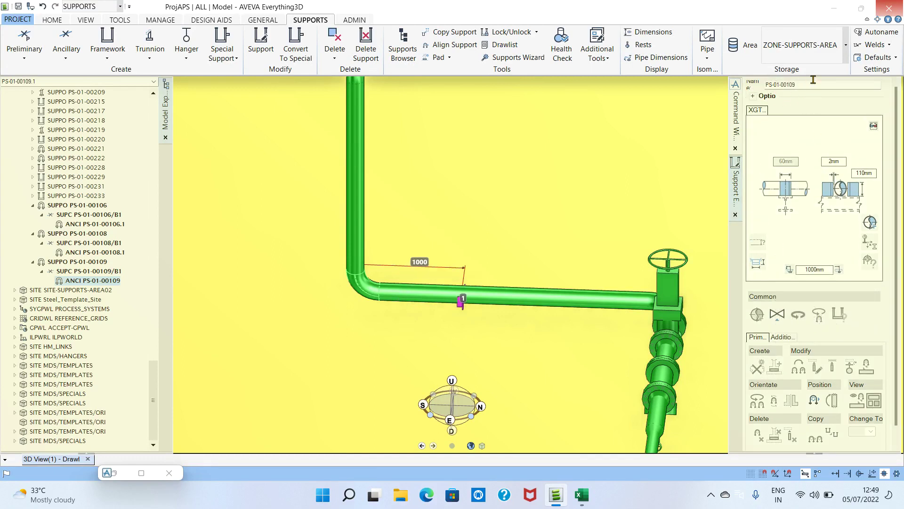
pyautogui.scroll(-1, 807, 214)
pyautogui.click(840, 447)
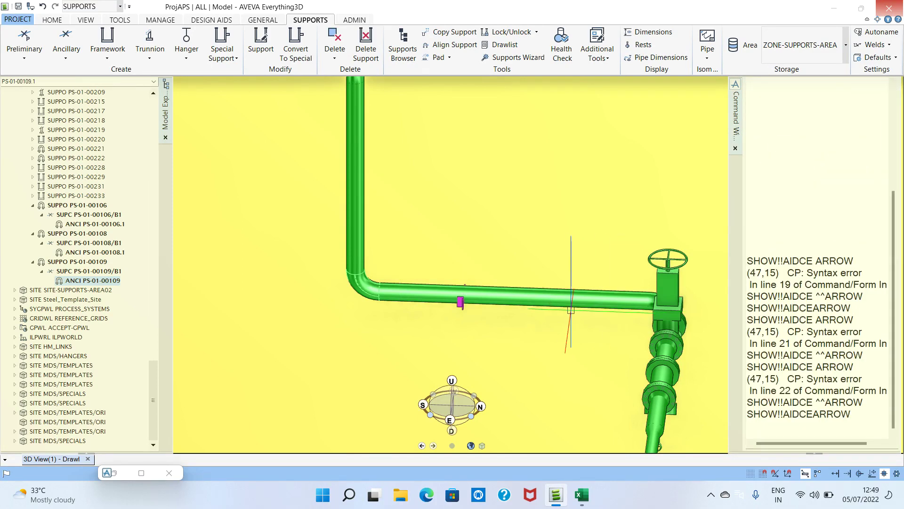
# - Create a stand-alone Rest with standard XRT01, Pipe Rest, on the pipe between valve flange FLAN 3 and the strainer flange
pyautogui.scroll(3, 628, 315)
pyautogui.scroll(-2, 531, 309)
pyautogui.moveTo(532, 309); pyautogui.dragTo(701, 324, button='middle')
pyautogui.scroll(3, 473, 300)
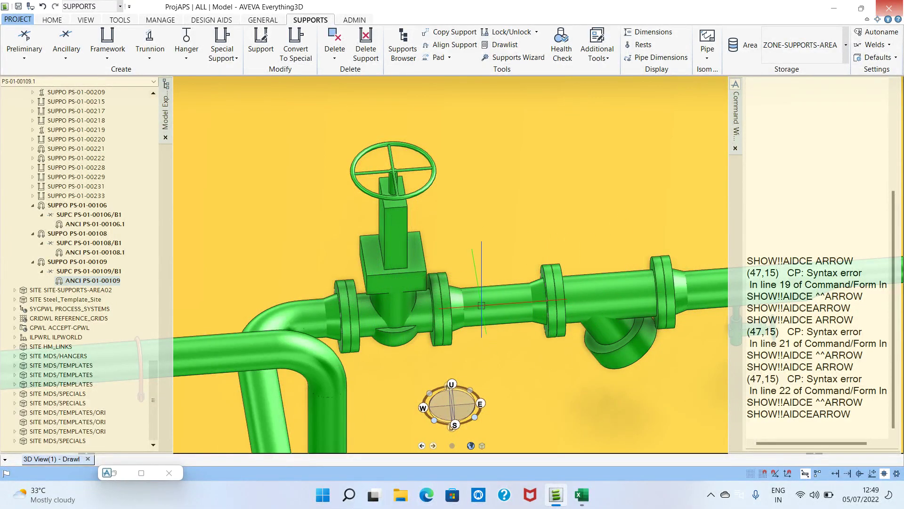
pyautogui.click(456, 301)
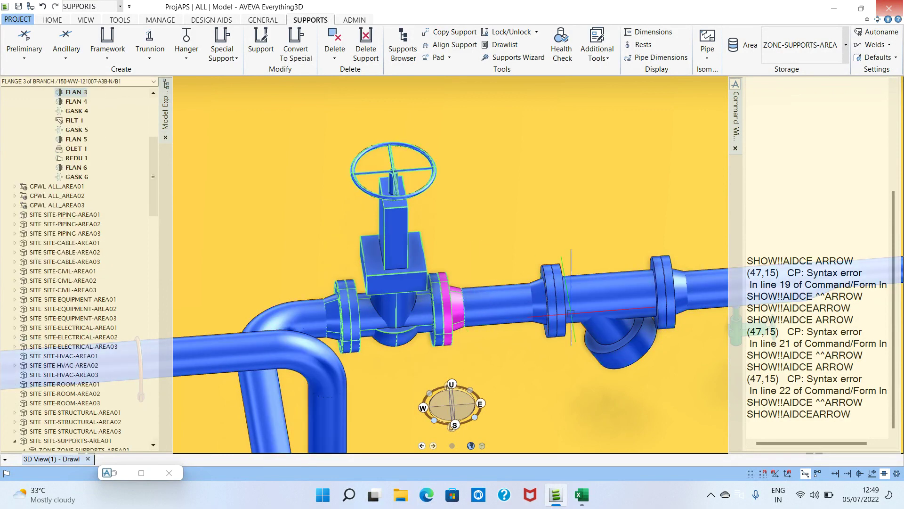
pyautogui.click(66, 47)
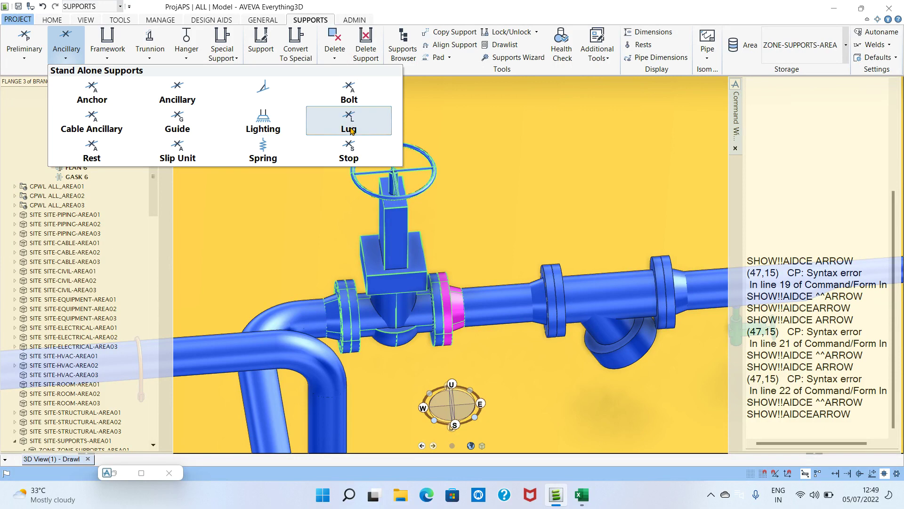
pyautogui.click(103, 153)
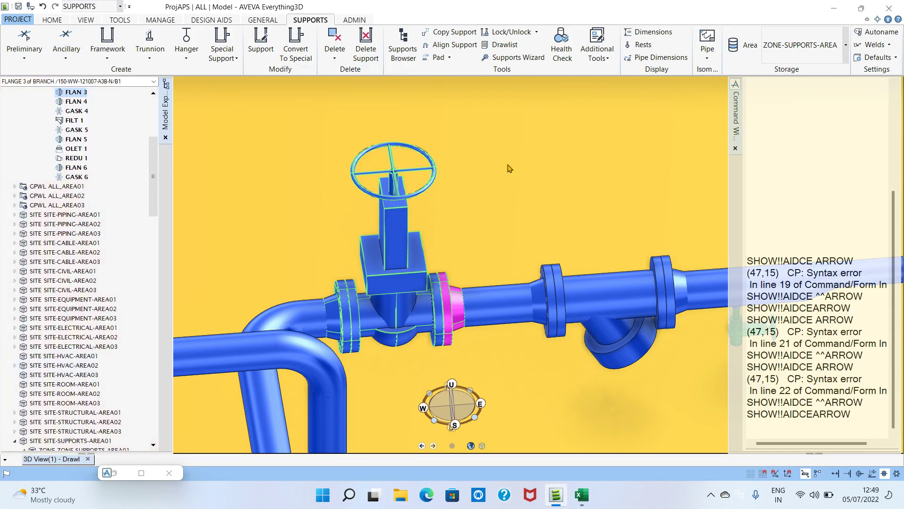
pyautogui.click(541, 299)
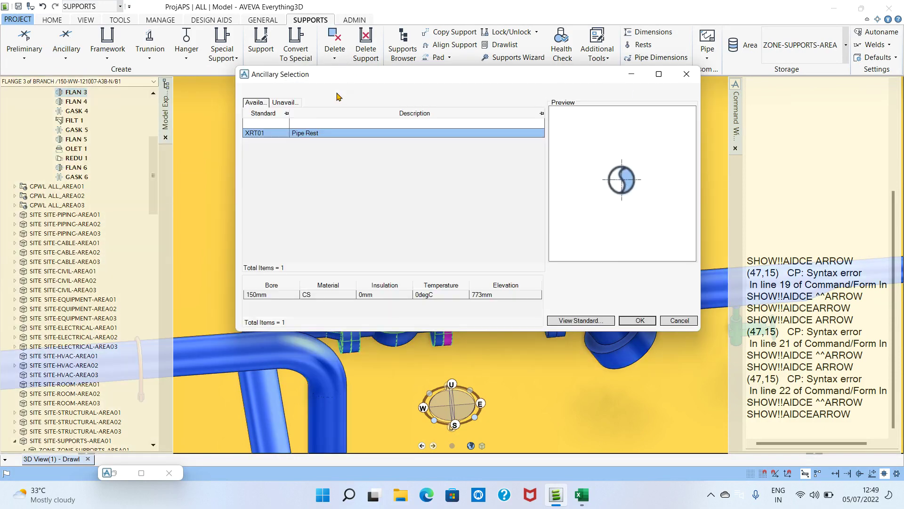
pyautogui.click(333, 136)
pyautogui.click(636, 322)
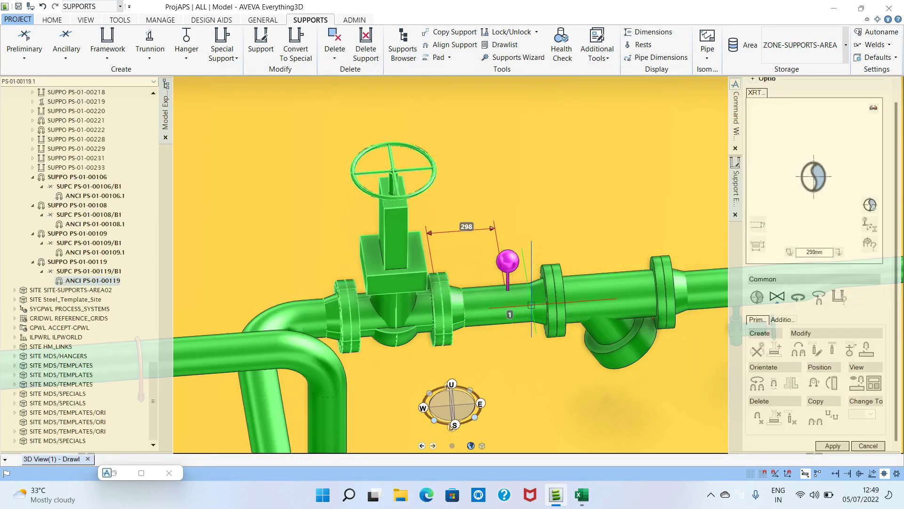
# - Set the pipe rest's distance from the valve flange to 150 mm and apply the support
pyautogui.scroll(3, 532, 281)
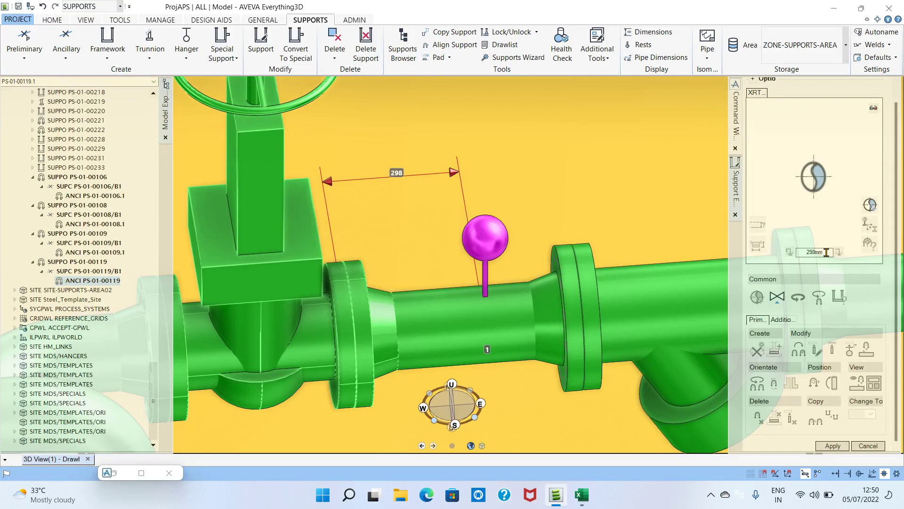
pyautogui.moveTo(826, 252); pyautogui.dragTo(797, 247)
pyautogui.write('150')
pyautogui.press('Return')
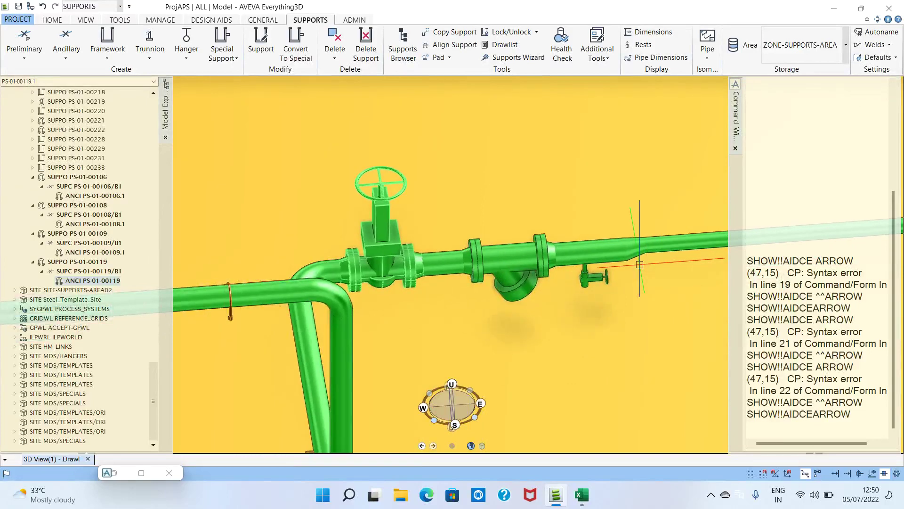
# - Create a stand-alone Guide with standard XGT02, Pipe guide for uninsulated pipes, on the pump-side pipe after reducer REDU 1
pyautogui.moveTo(646, 271); pyautogui.dragTo(476, 222, button='middle')
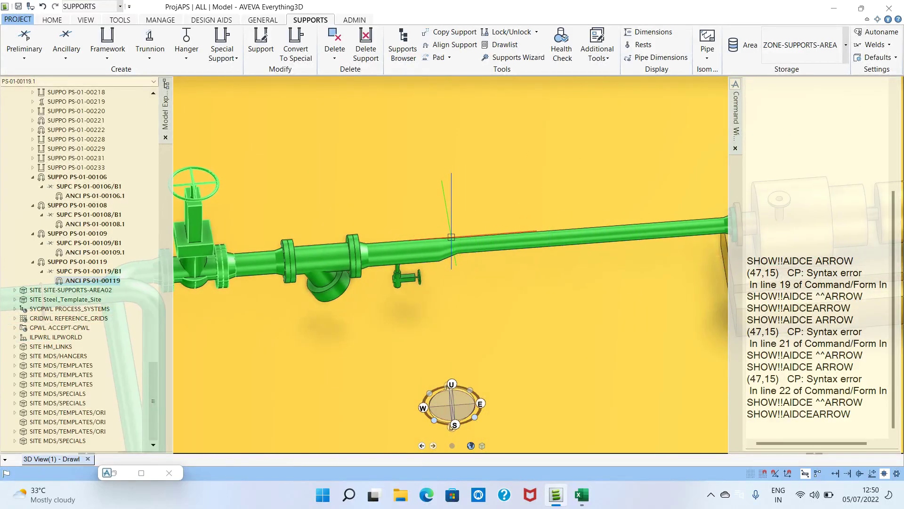
pyautogui.click(448, 246)
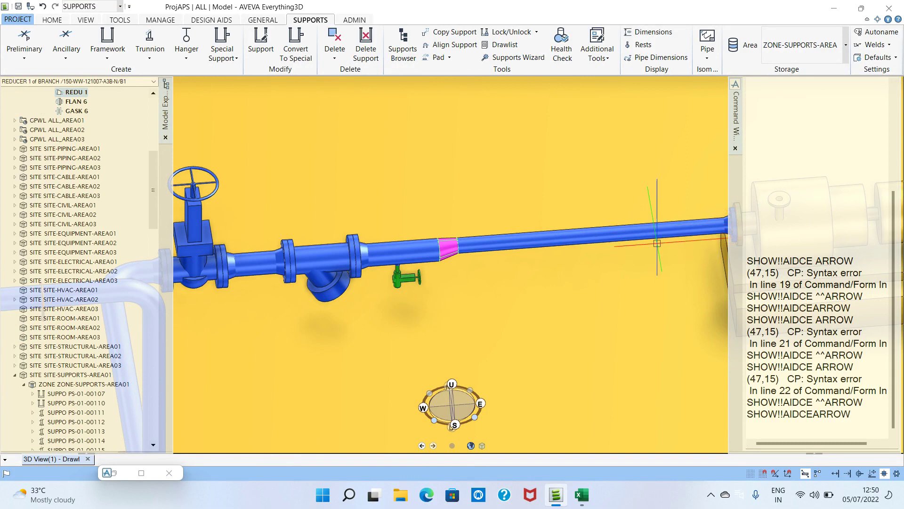
pyautogui.click(64, 59)
pyautogui.click(181, 114)
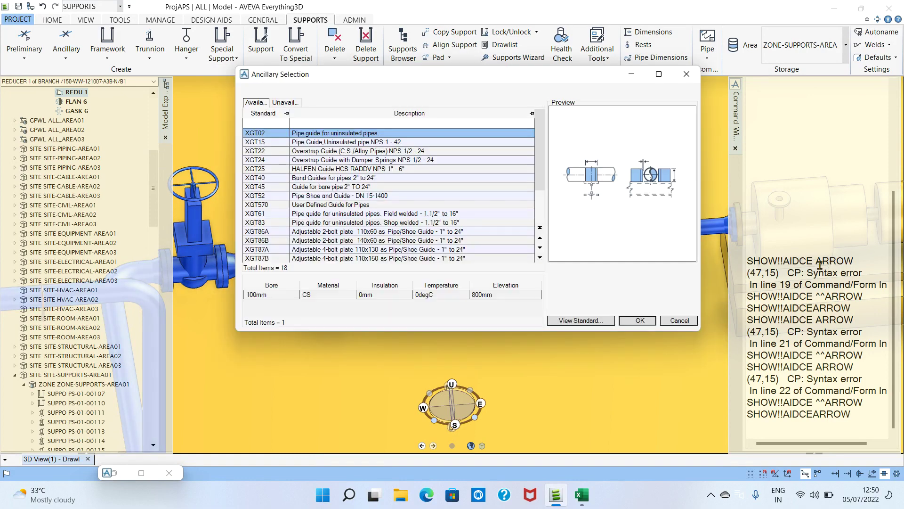
pyautogui.click(386, 134)
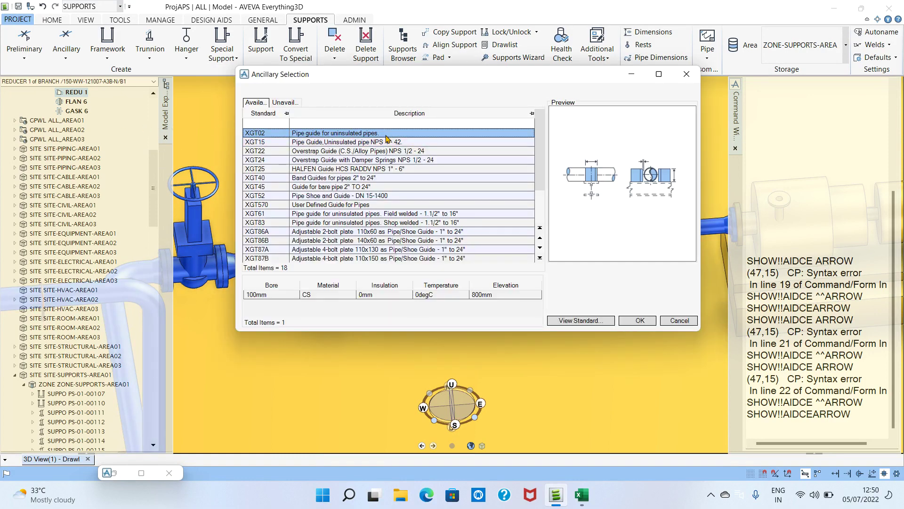
pyautogui.click(638, 321)
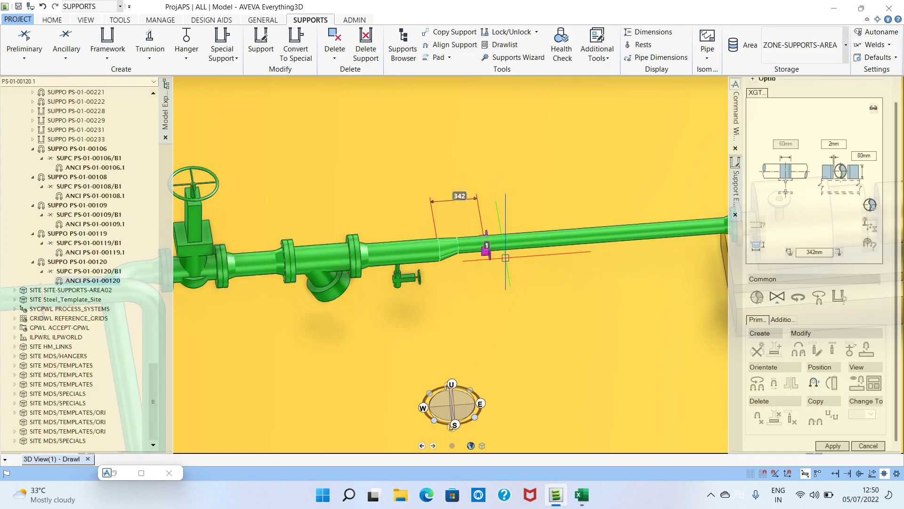
# - Try to set the pump-side guide's distance from the reducer to 2500 mm
pyautogui.moveTo(833, 252); pyautogui.dragTo(774, 251)
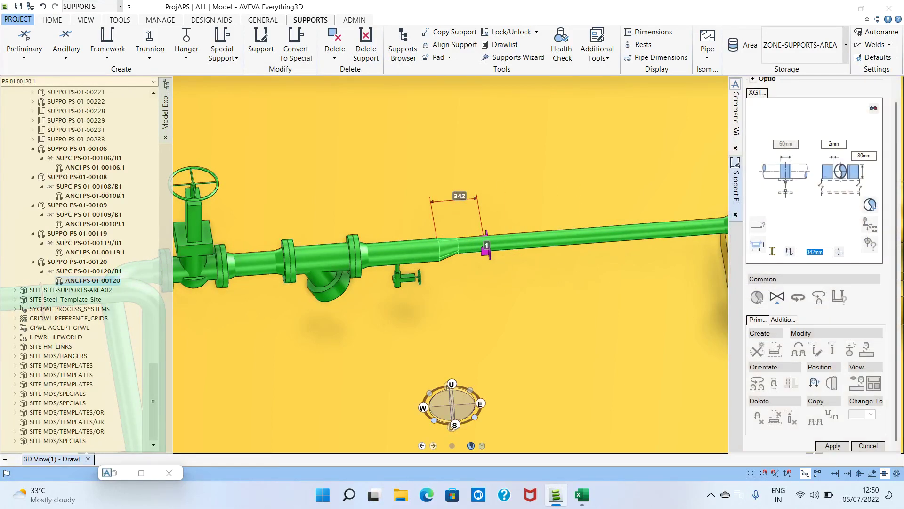
pyautogui.write('2500')
pyautogui.press('Return')
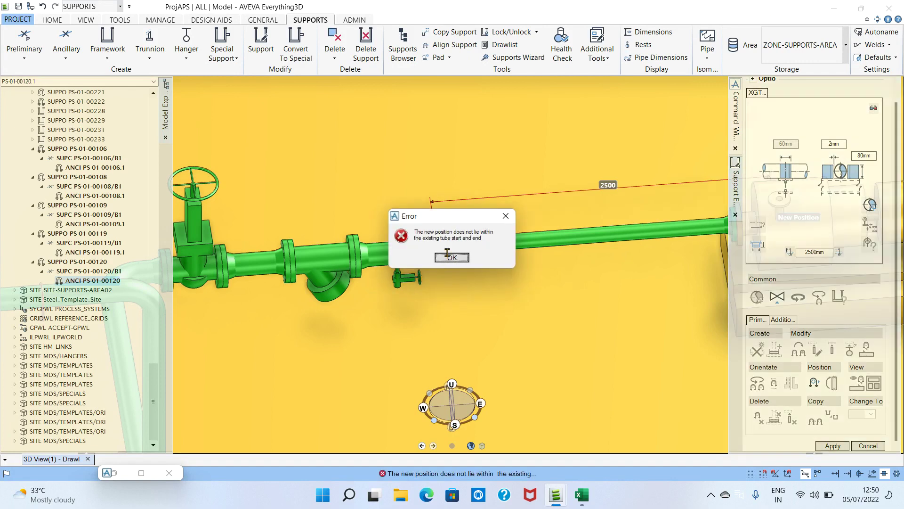
pyautogui.click(451, 257)
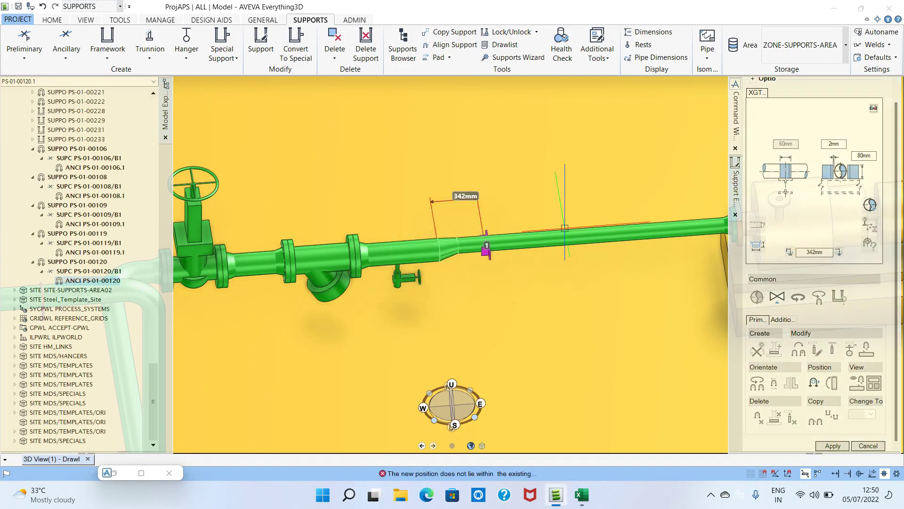
# - Set the pump-side guide's distance from the reducer to 1000 mm and apply the support
pyautogui.doubleClick(826, 252)
pyautogui.write('1000')
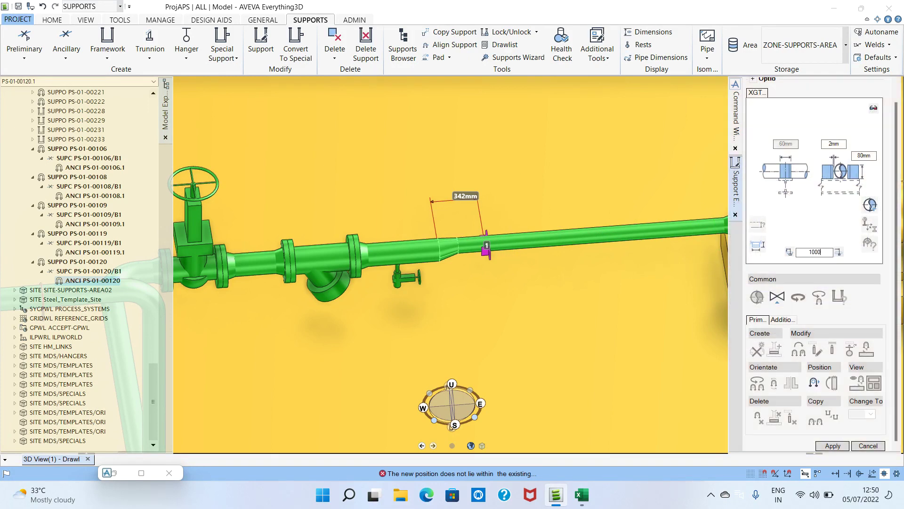
pyautogui.press('Return')
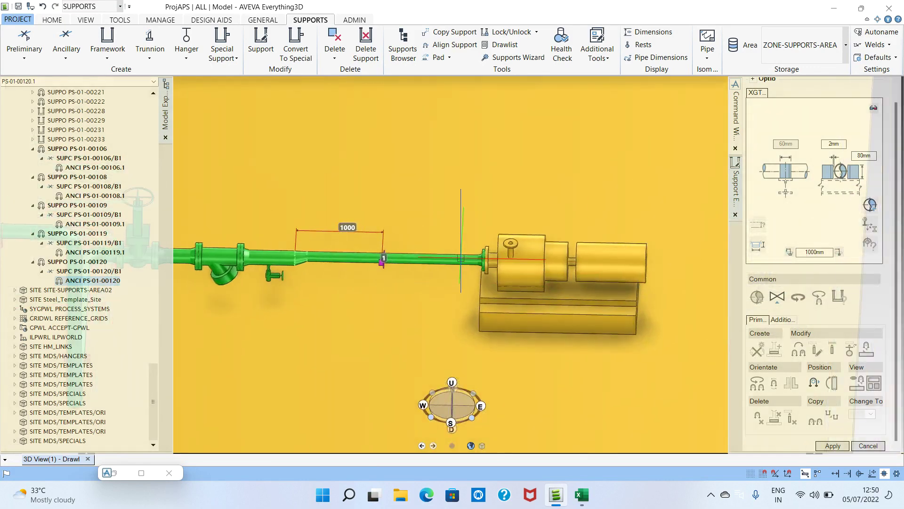
pyautogui.scroll(1, 815, 127)
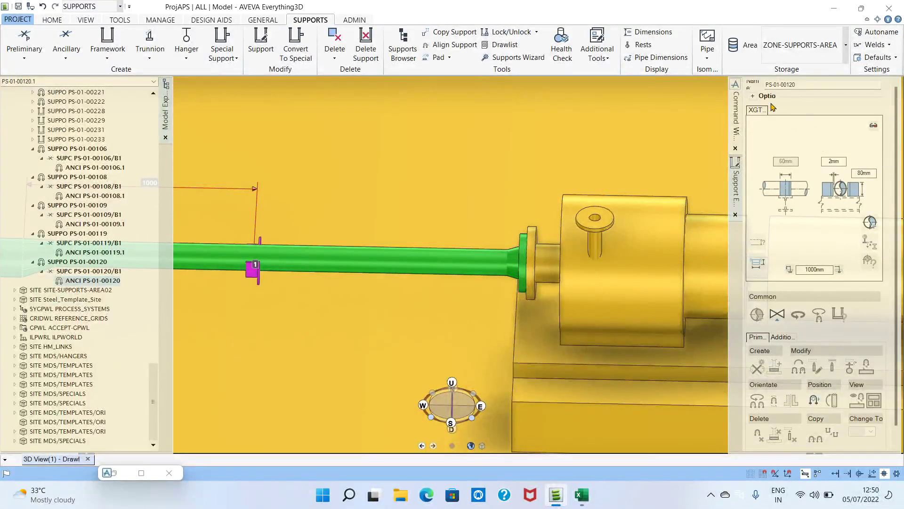
pyautogui.scroll(-1, 822, 264)
pyautogui.click(832, 445)
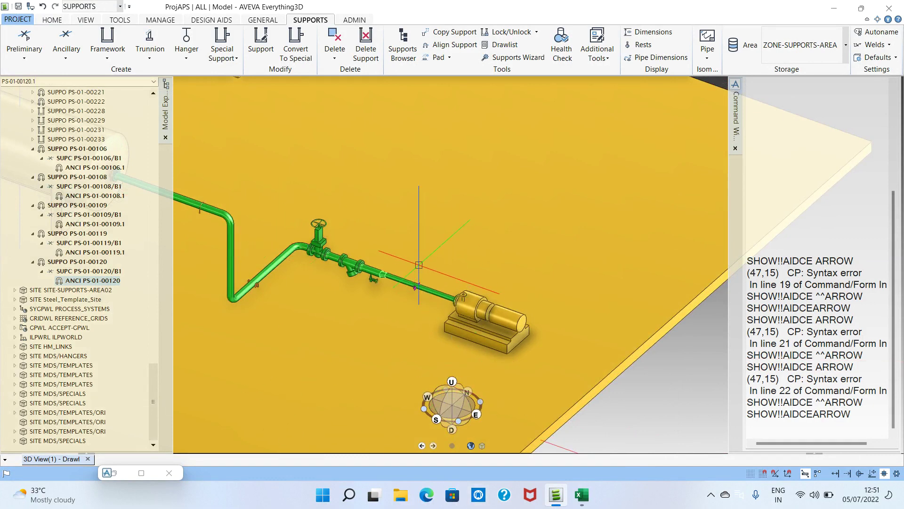
# - Review the available and unavailable stand-alone Guide standards for reducer REDU 1 without creating a support
pyautogui.click(318, 297)
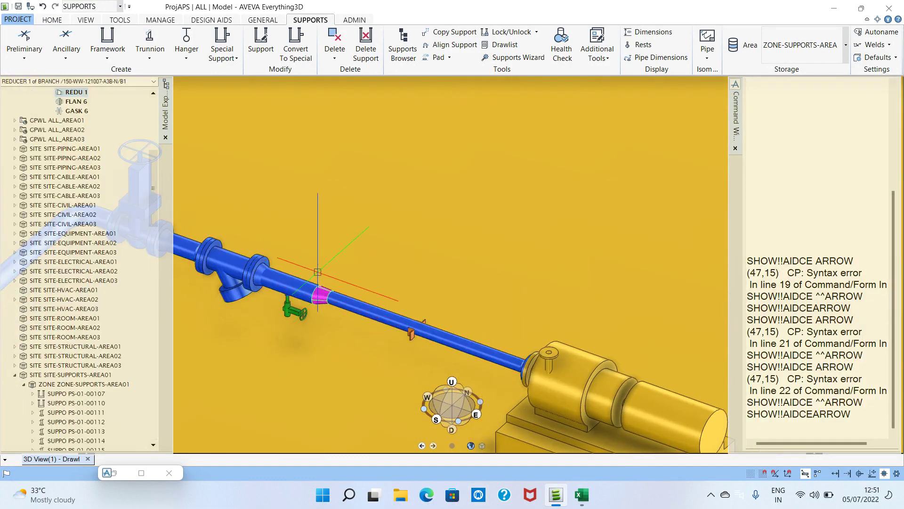
pyautogui.click(78, 52)
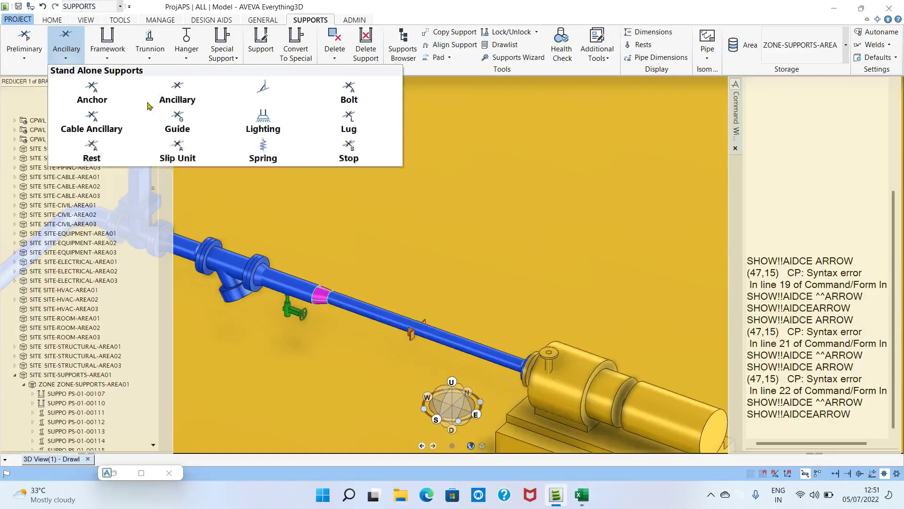
pyautogui.click(183, 122)
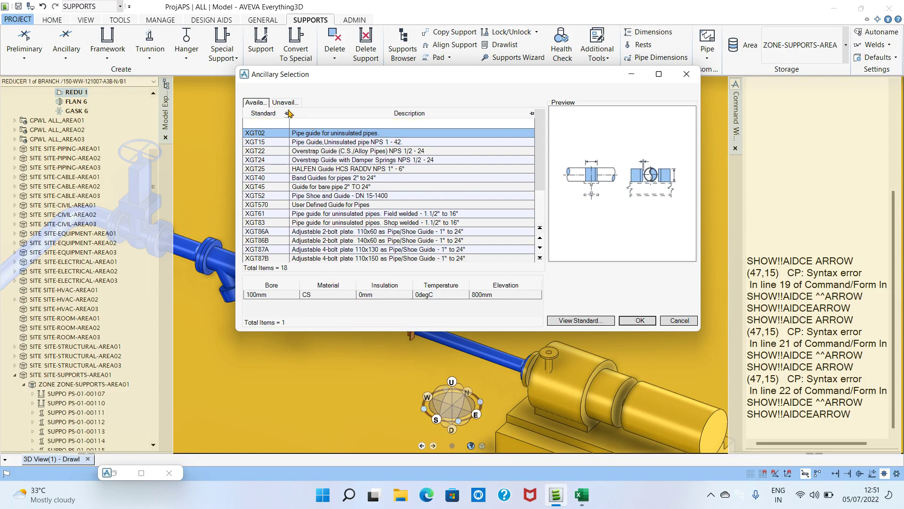
pyautogui.click(284, 102)
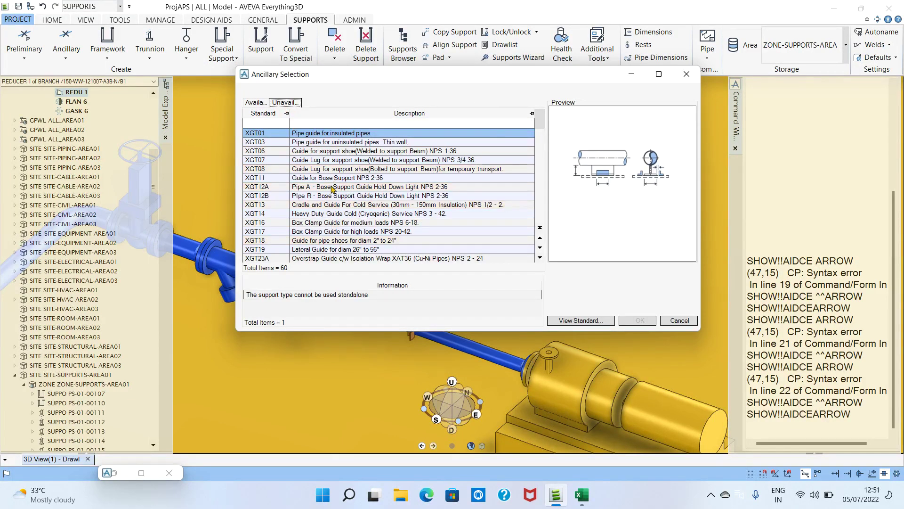
pyautogui.click(253, 103)
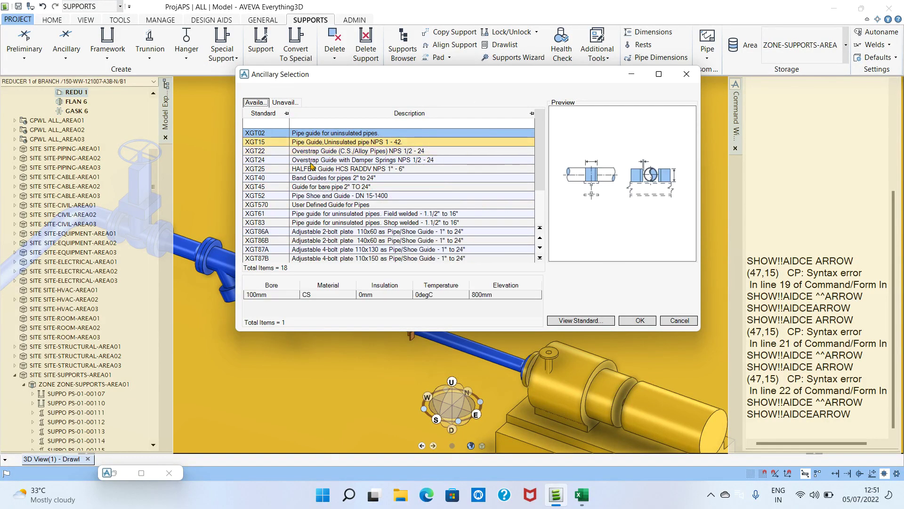
pyautogui.click(284, 102)
pyautogui.click(680, 320)
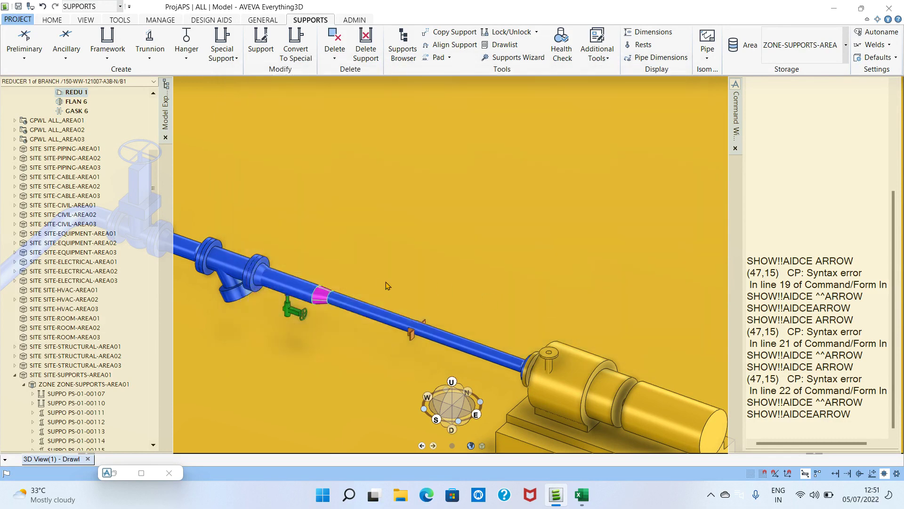
# - Select branch 150-WW-121007-A3B-N/B1, clear the command window and query the branch's temperature
pyautogui.scroll(1, 113, 197)
pyautogui.scroll(7, 113, 197)
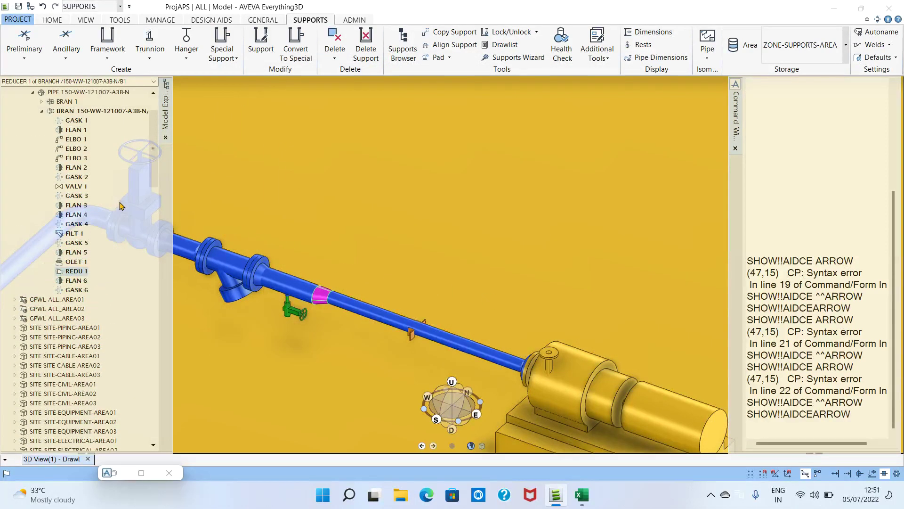
pyautogui.click(120, 169)
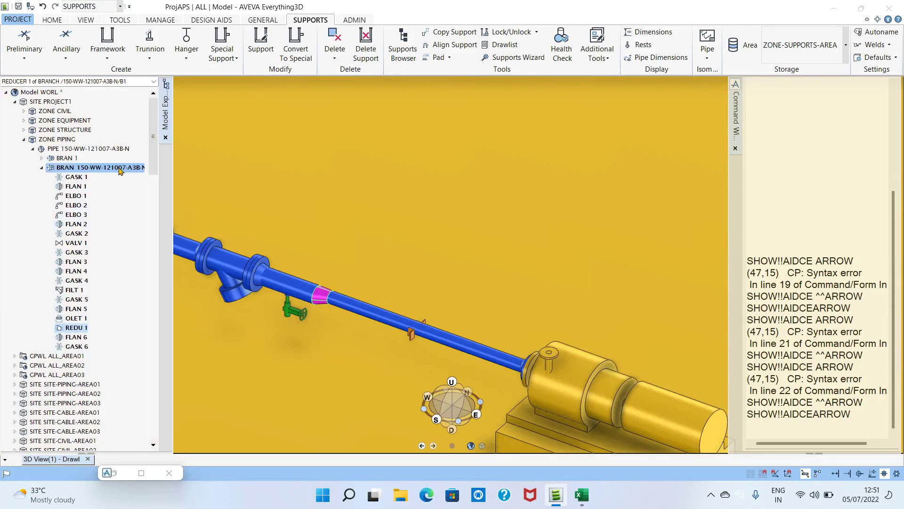
pyautogui.scroll(-3, 298, 214)
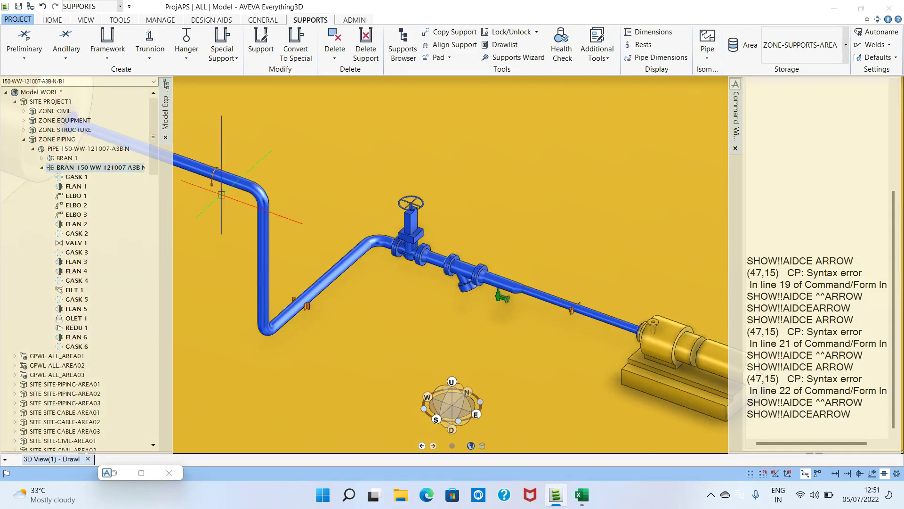
pyautogui.rightClick(810, 178)
pyautogui.click(835, 243)
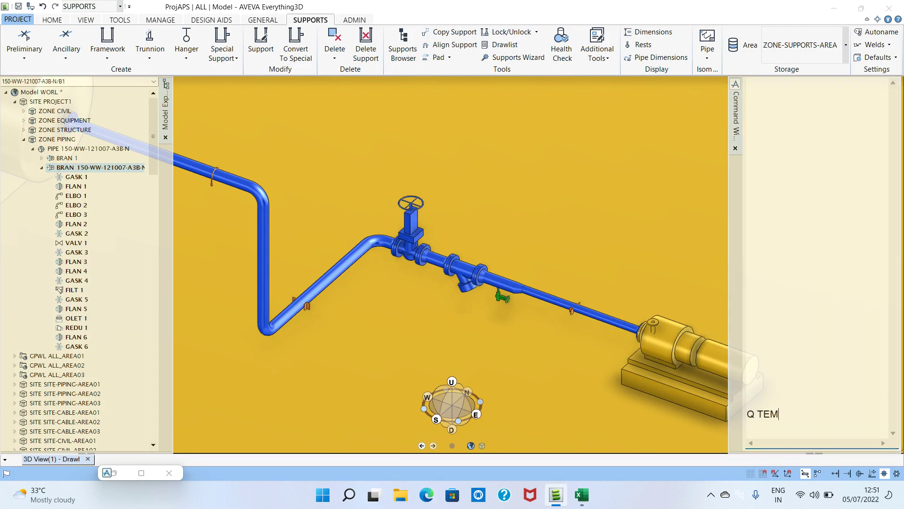
pyautogui.write('Q TEMP')
pyautogui.press('Return')
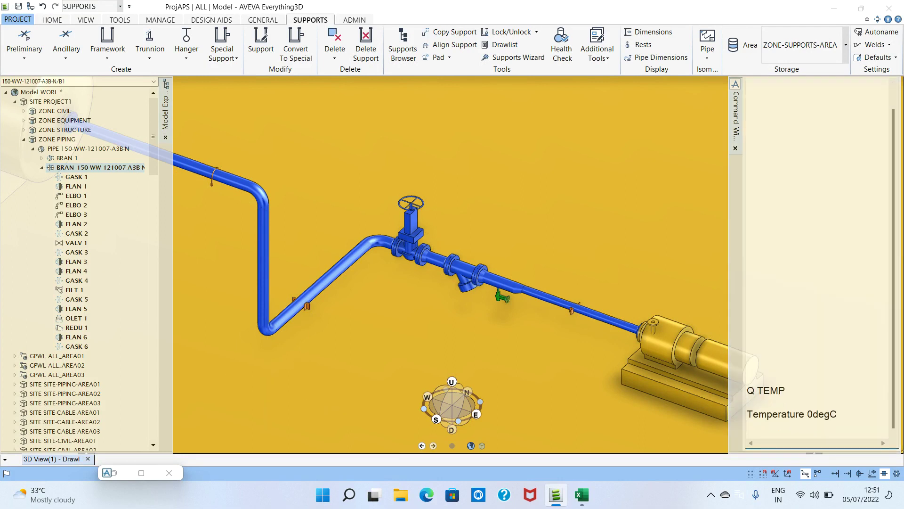
# - Set the selected branch's temperature to 150 degC with a command
pyautogui.doubleClick(850, 411)
pyautogui.click(811, 454)
pyautogui.write('\\degC')
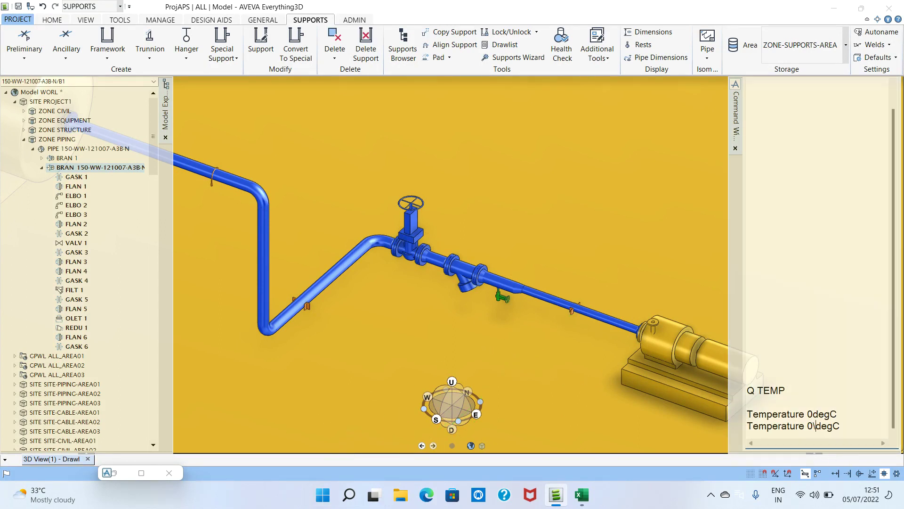
pyautogui.press('BackSpace')
pyautogui.press('BackSpace')
pyautogui.write('150')
pyautogui.press('Return')
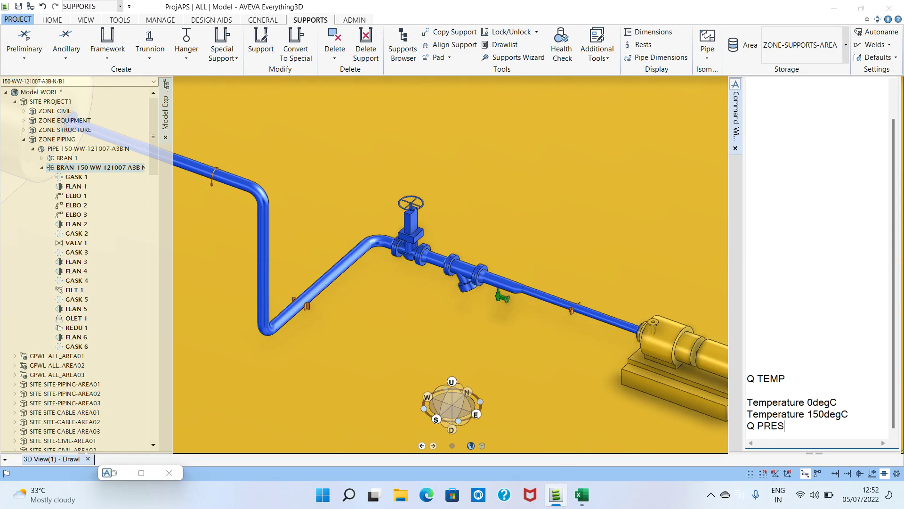
# - Query the selected branch's pressure and set it to 24 pascal
pyautogui.write('Q PRES')
pyautogui.press('Return')
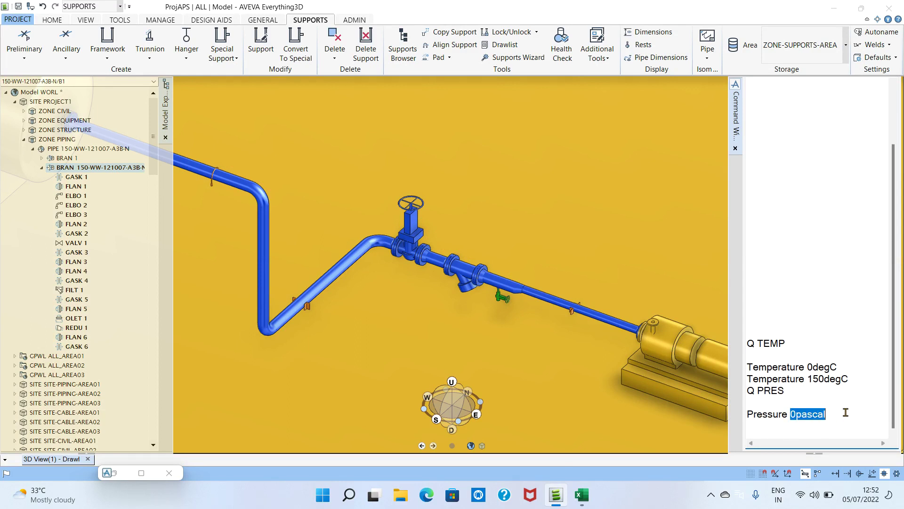
pyautogui.click(796, 426)
pyautogui.press('BackSpace')
pyautogui.write('24')
pyautogui.press('Return')
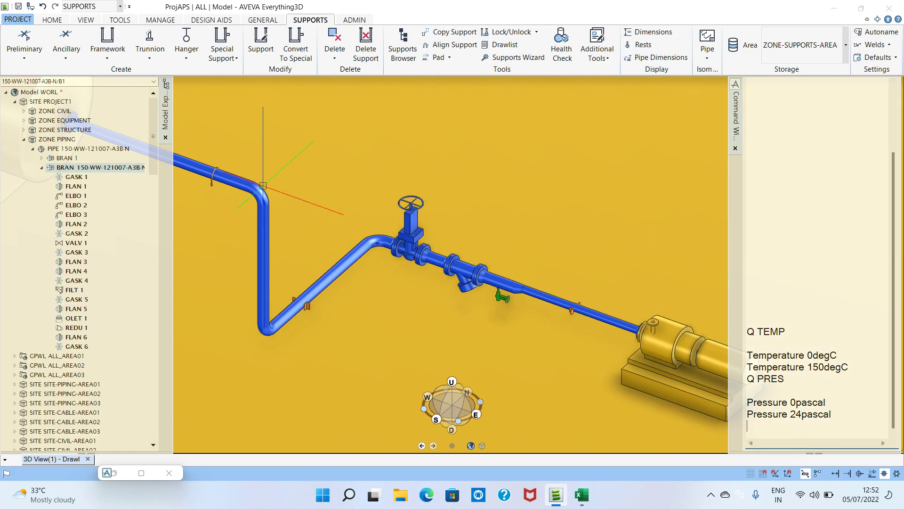
# - Save the design work with the new branch temperature and pressure
pyautogui.hotkey('ctrl', 's')
pyautogui.click(435, 258)
pyautogui.scroll(-2, 227, 209)
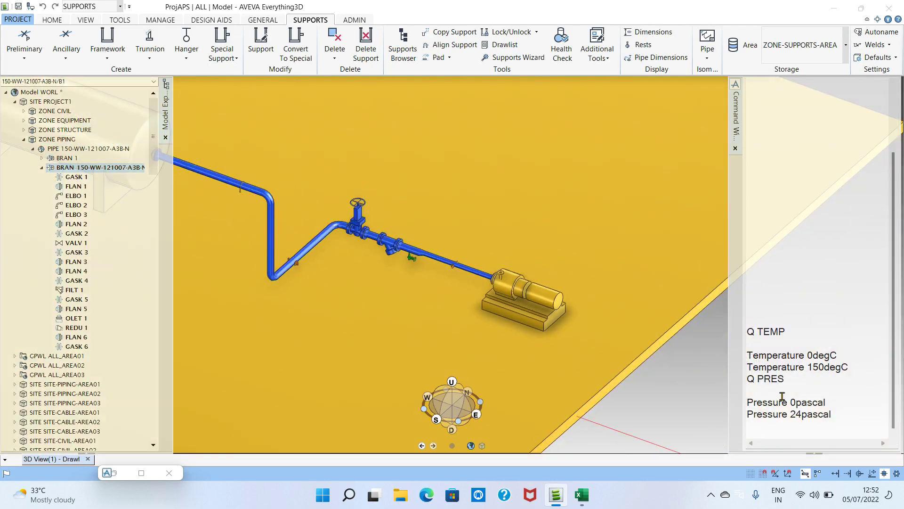
# - Check the branch's stored temperature and pressure by rerunning the Q TEMP and Q PRES queries
pyautogui.click(779, 431)
pyautogui.doubleClick(802, 328)
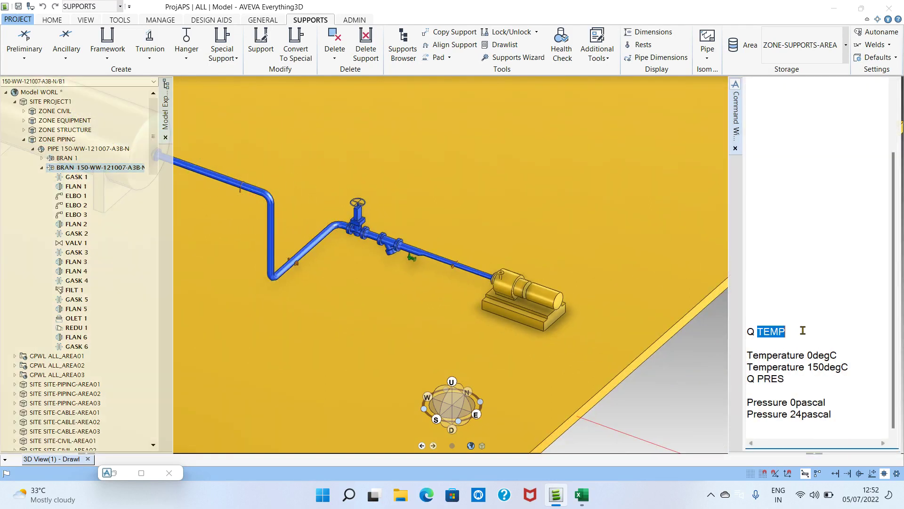
pyautogui.press('Return')
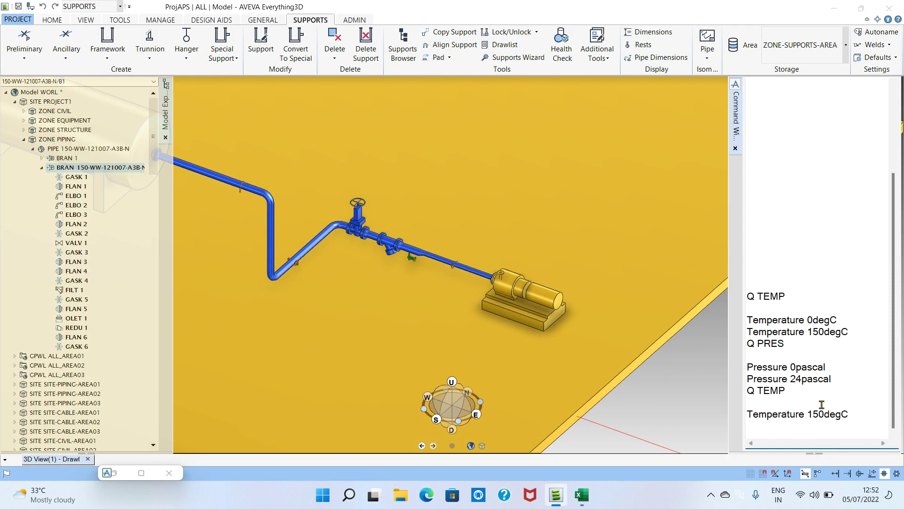
pyautogui.doubleClick(791, 343)
pyautogui.press('Return')
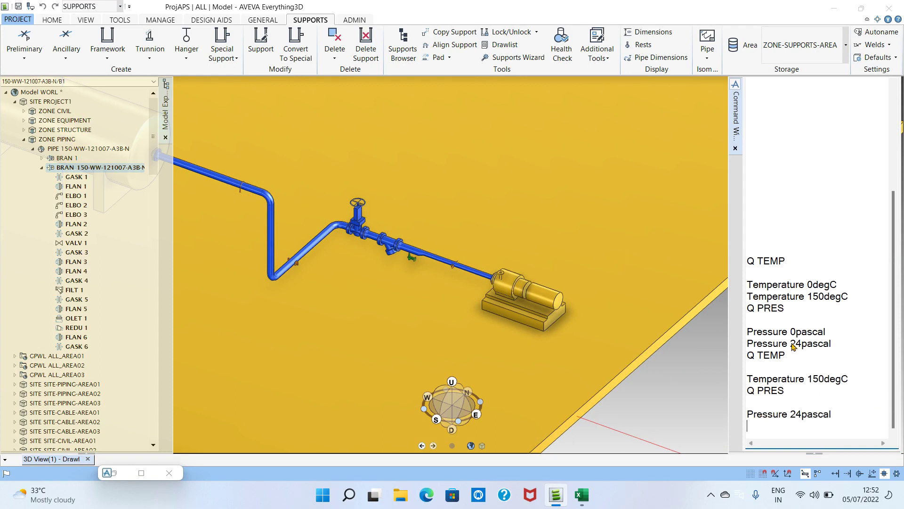
# - Save the design work again, confirming each save request
pyautogui.hotkey('ctrl', 's')
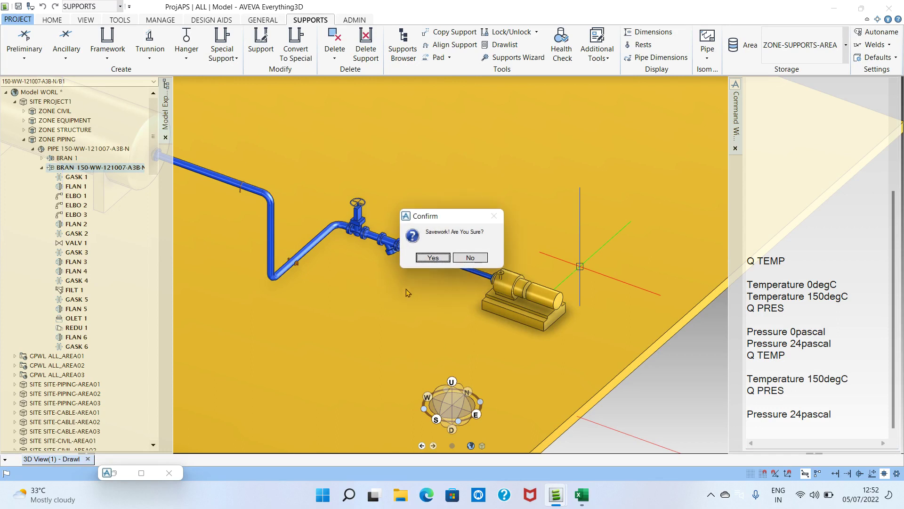
pyautogui.click(433, 258)
pyautogui.hotkey('ctrl', 's')
pyautogui.press('Return')
pyautogui.hotkey('ctrl', 's')
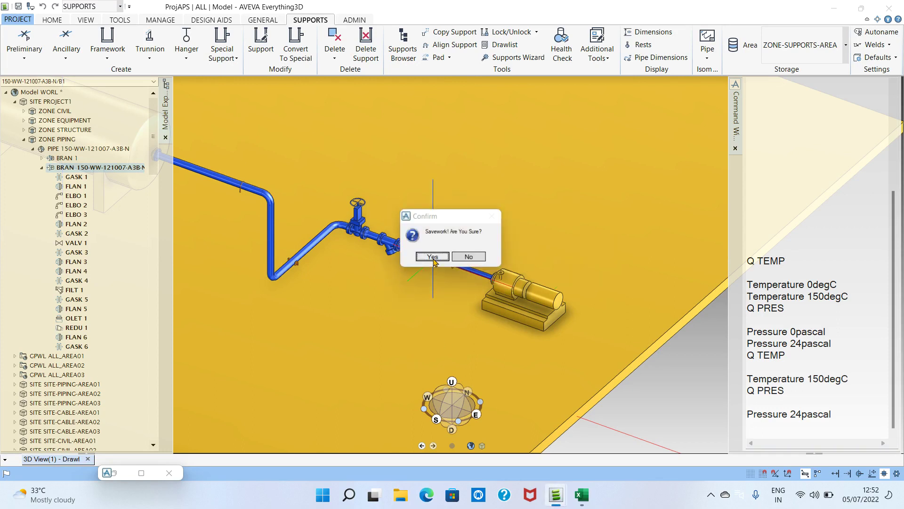
pyautogui.click(433, 258)
pyautogui.click(437, 258)
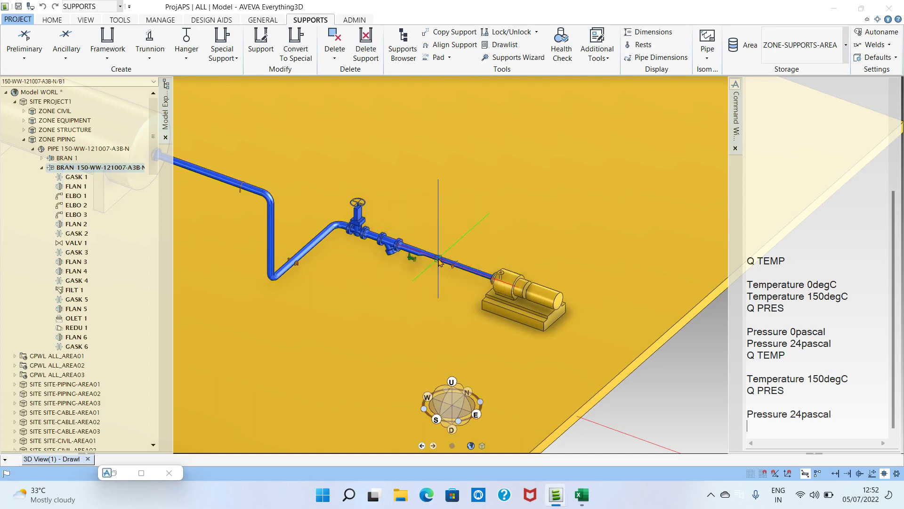
pyautogui.click(433, 258)
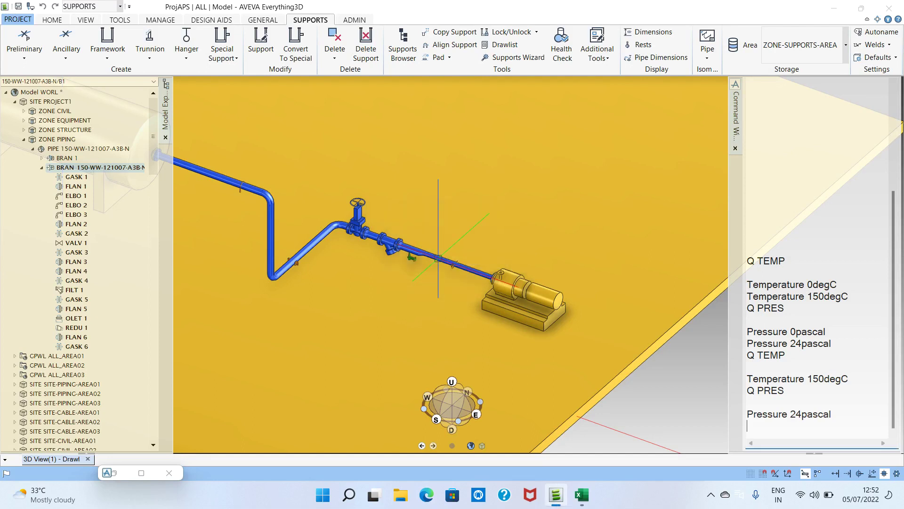